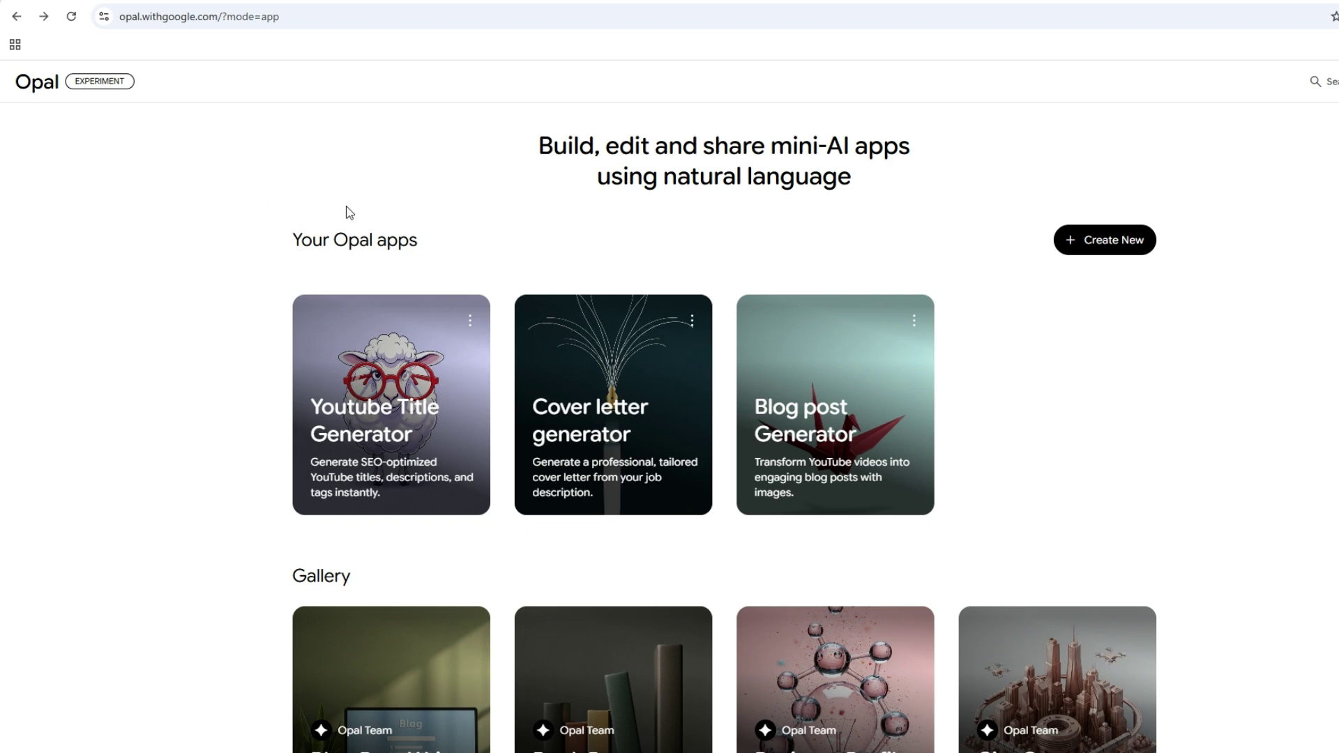
- Create a new app and add a User Input step with the prompt "Text"
{"action": "left_click", "coordinate": [1092, 250]}
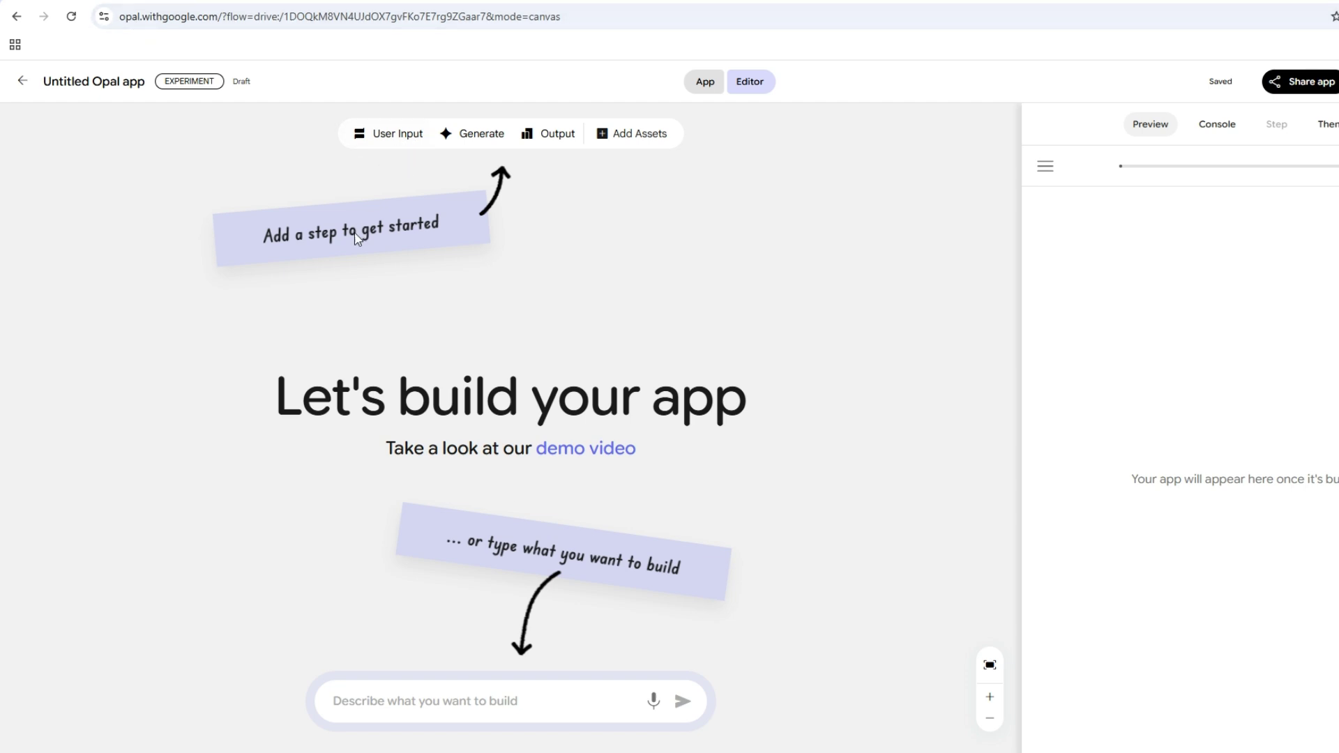
{"action": "left_click", "coordinate": [400, 141]}
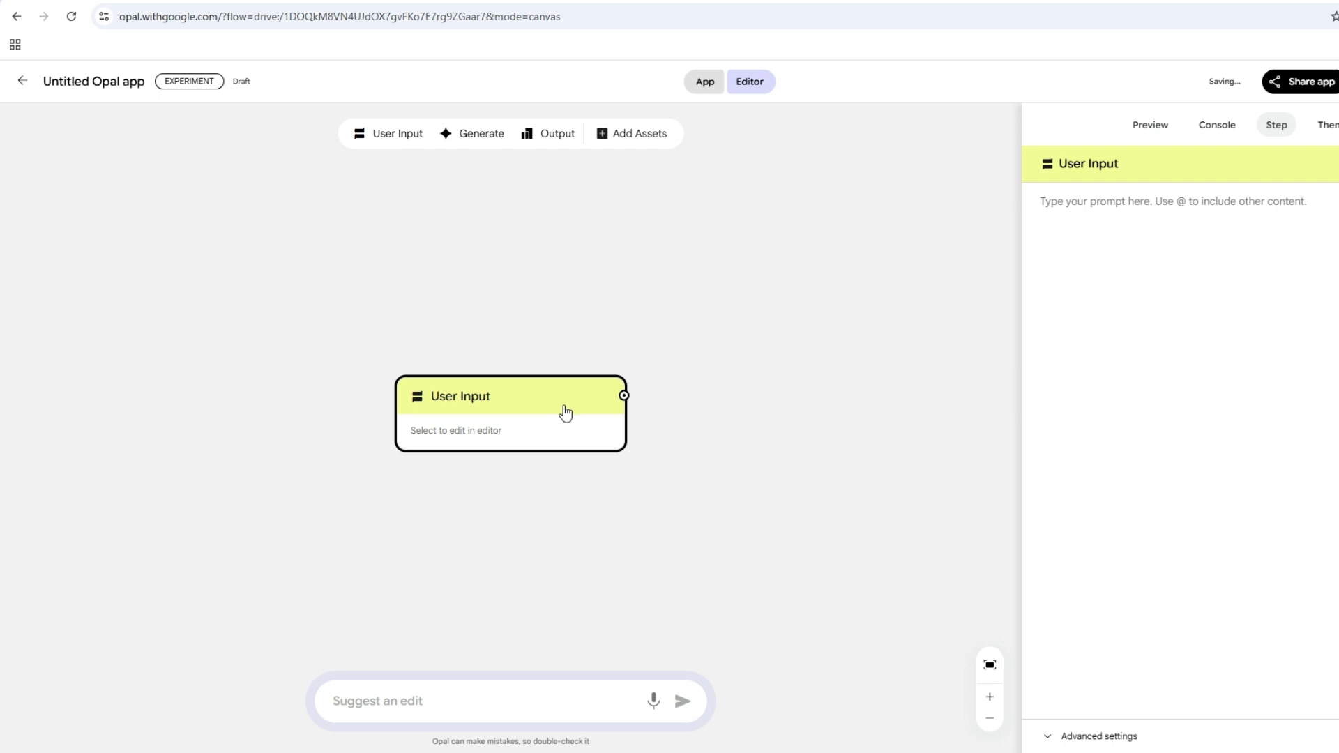
{"action": "left_click_drag", "start_coordinate": [604, 412], "coordinate": [407, 260]}
{"action": "left_click", "coordinate": [1104, 221]}
{"action": "type", "text": "Text"}
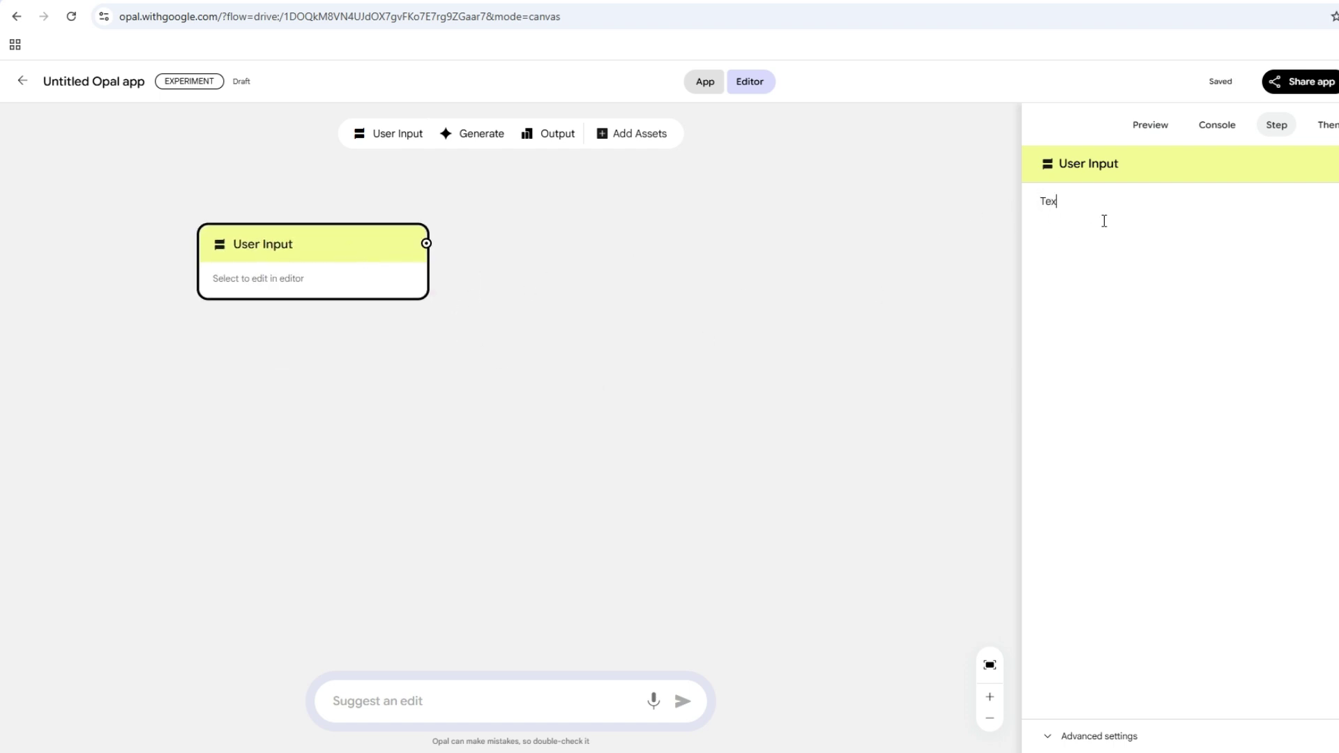
{"action": "left_click", "coordinate": [915, 292]}
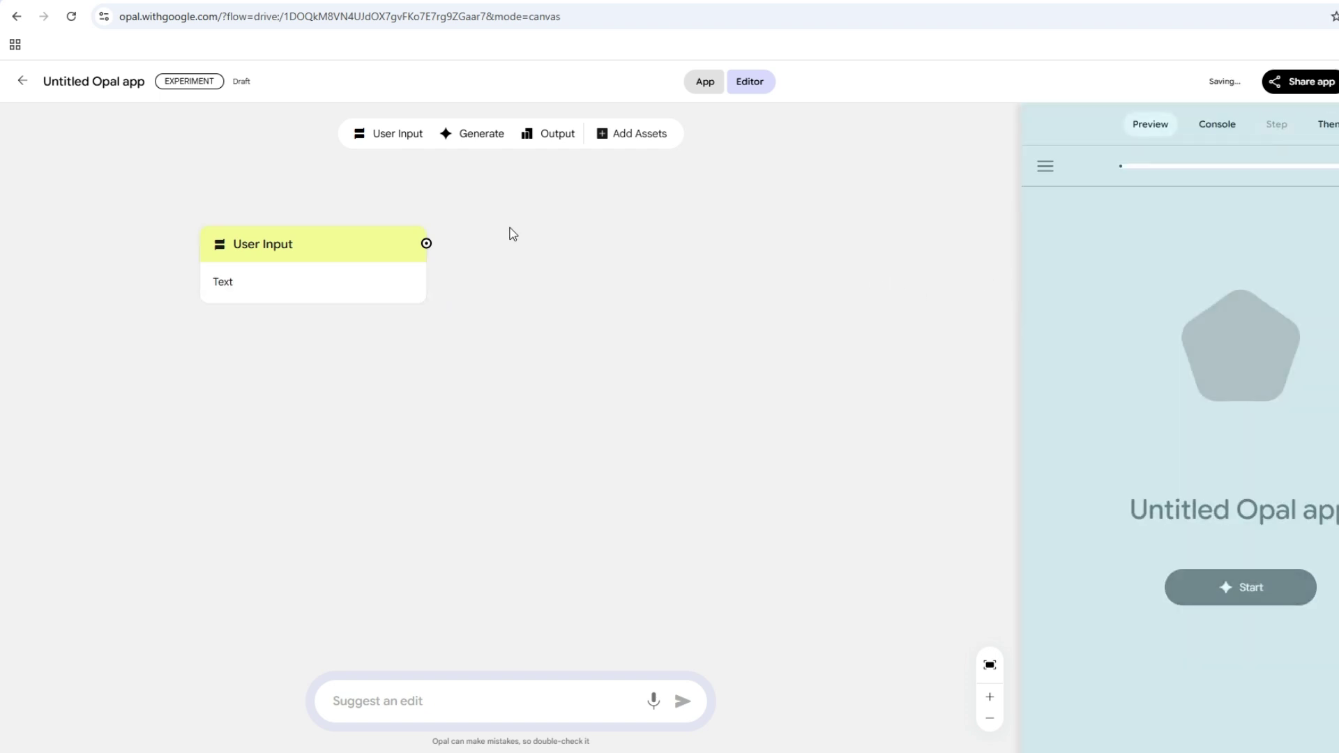
- Add a Generate step that uses the Imagen 4 model with a 1:1 aspect ratio
{"action": "left_click", "coordinate": [489, 134]}
{"action": "left_click_drag", "start_coordinate": [537, 403], "coordinate": [767, 342]}
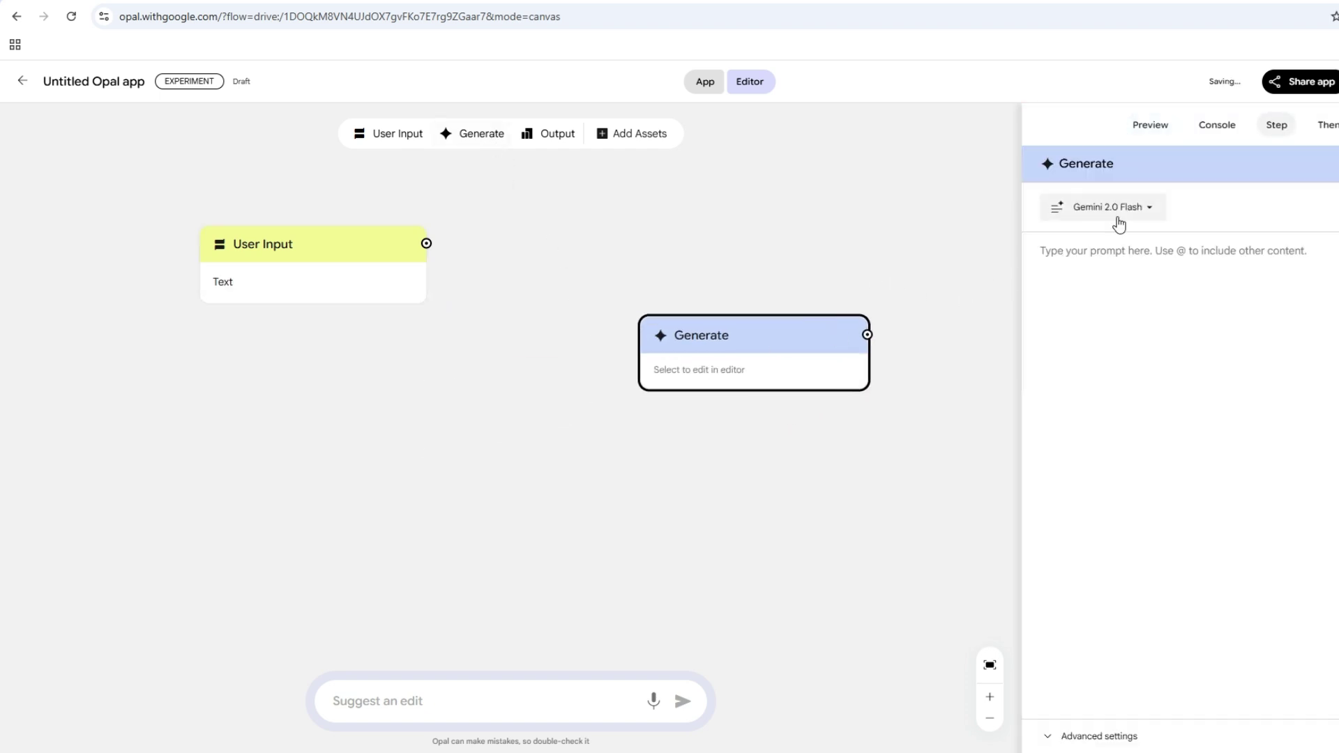
{"action": "left_click", "coordinate": [1148, 209]}
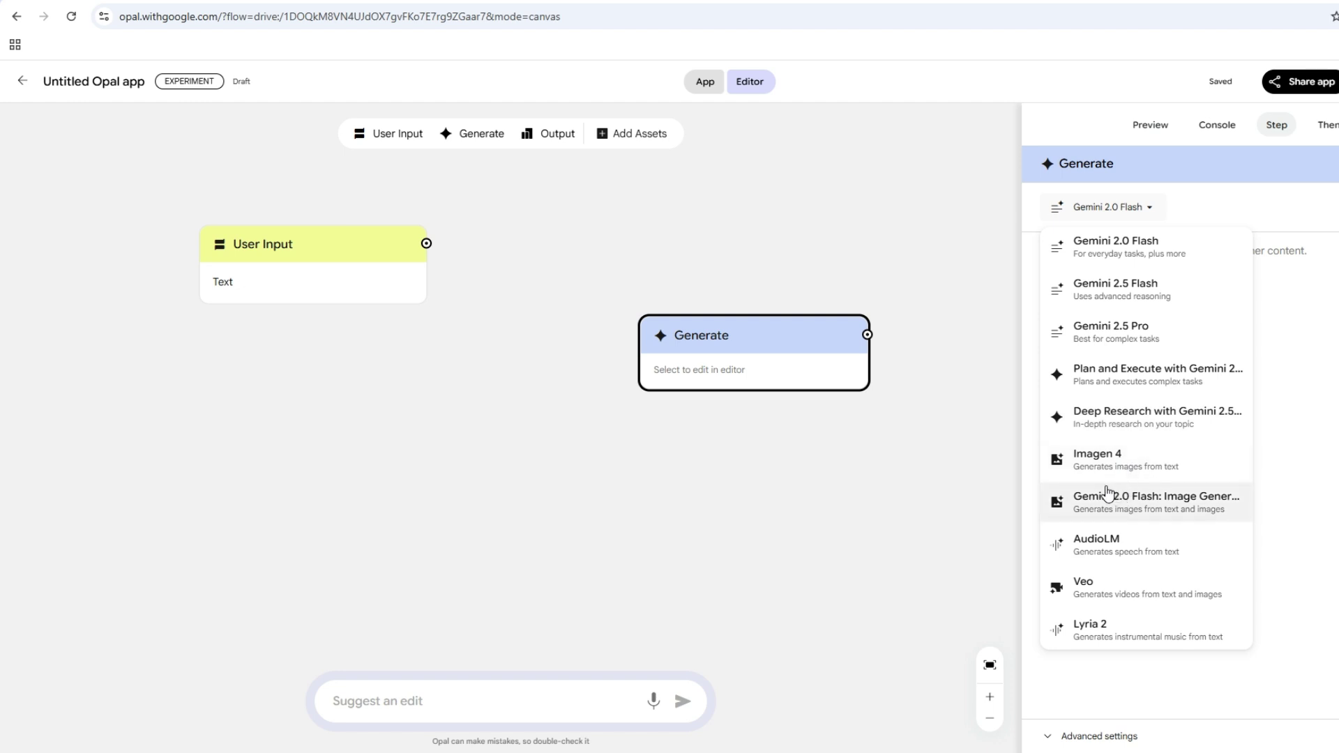
{"action": "left_click", "coordinate": [1103, 462]}
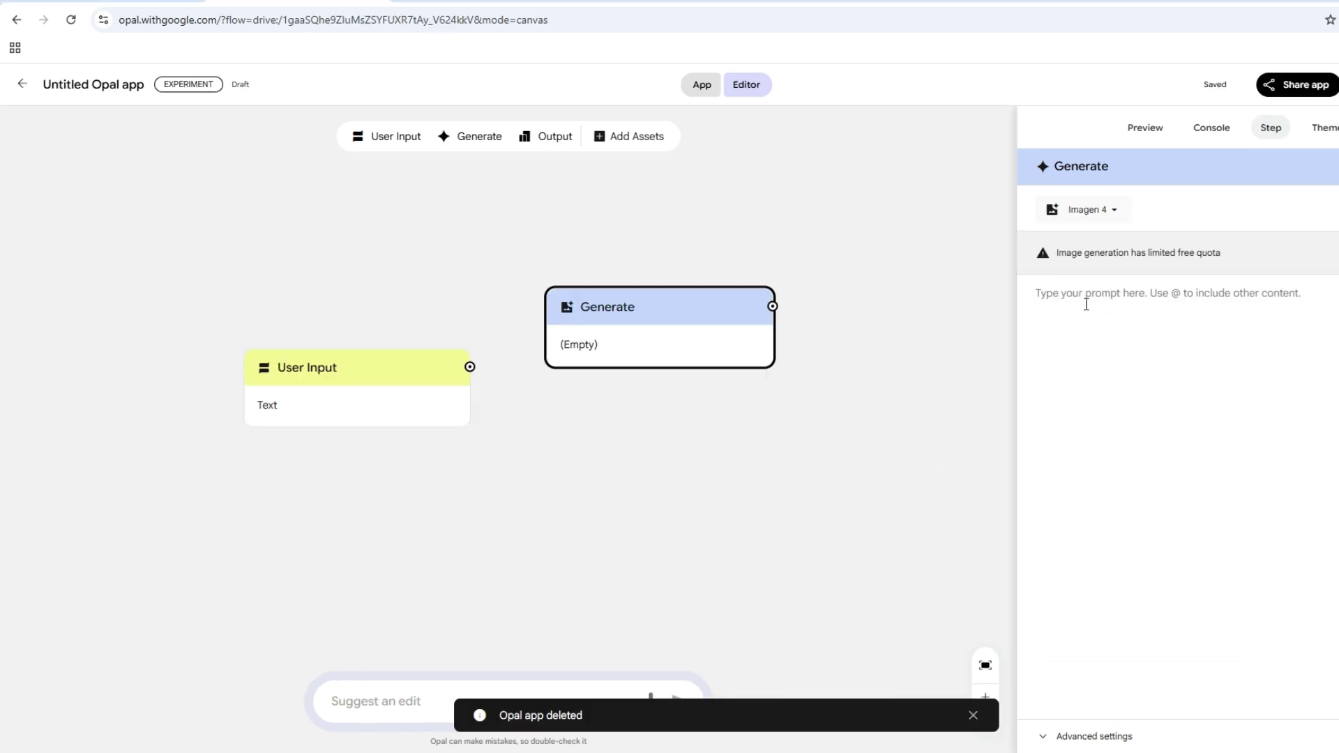
{"action": "left_click", "coordinate": [1045, 740]}
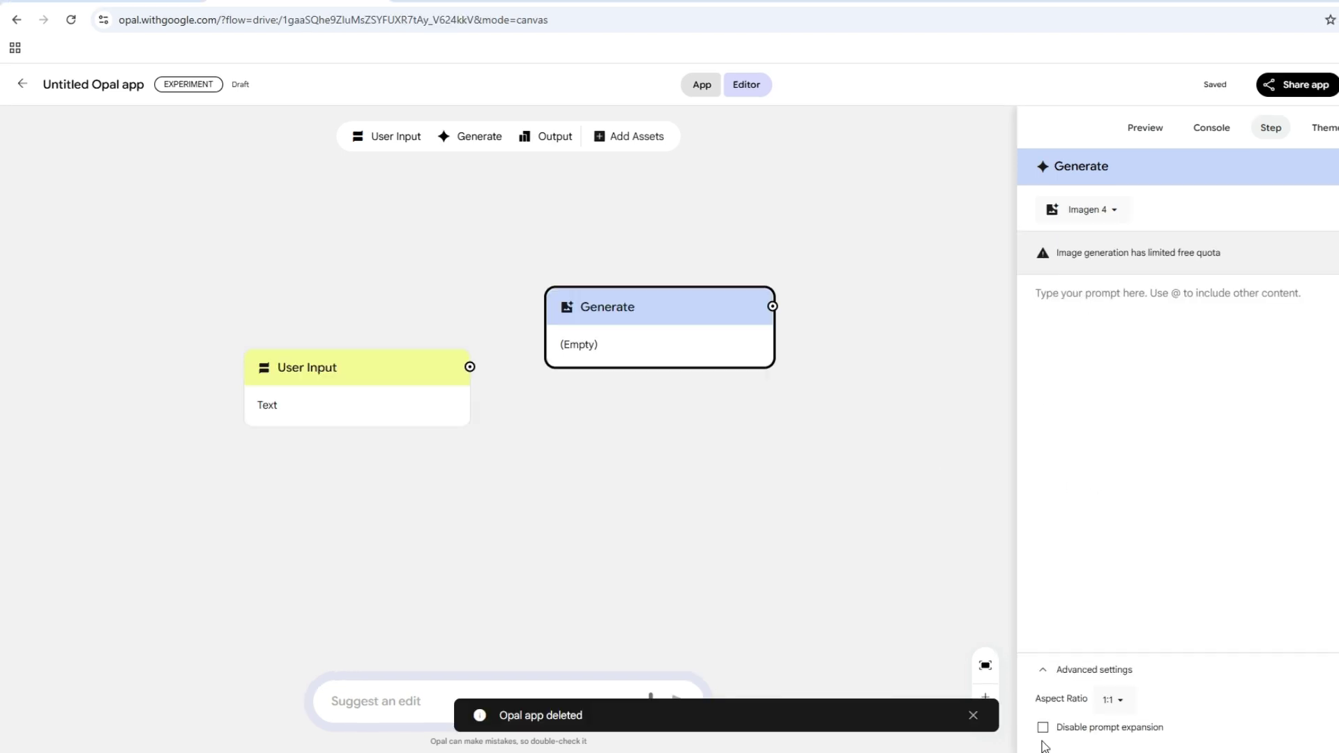
{"action": "left_click", "coordinate": [1128, 703]}
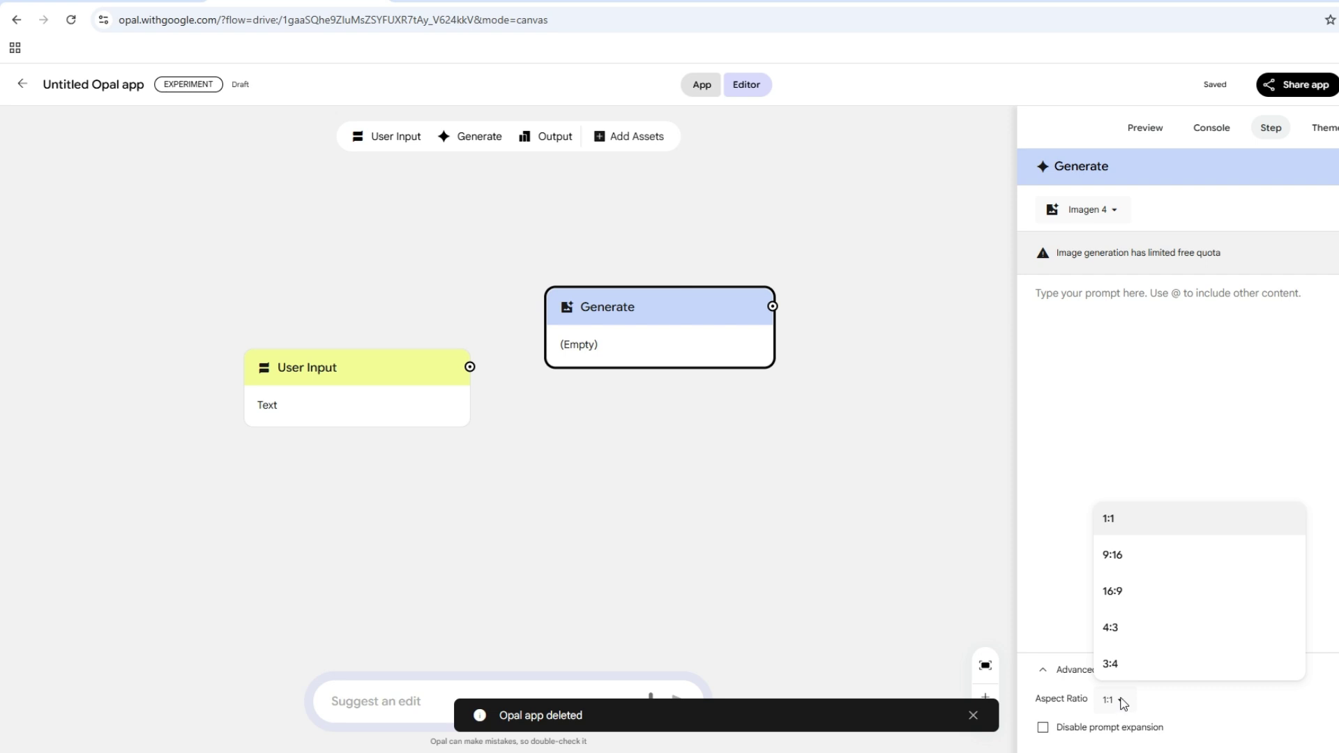
{"action": "left_click", "coordinate": [1118, 527]}
- Enter "Use Imagen 4" as the Generate step's prompt and move the step above and beyond the User Input step
{"action": "left_click", "coordinate": [1133, 311]}
{"action": "type", "text": "Use "}
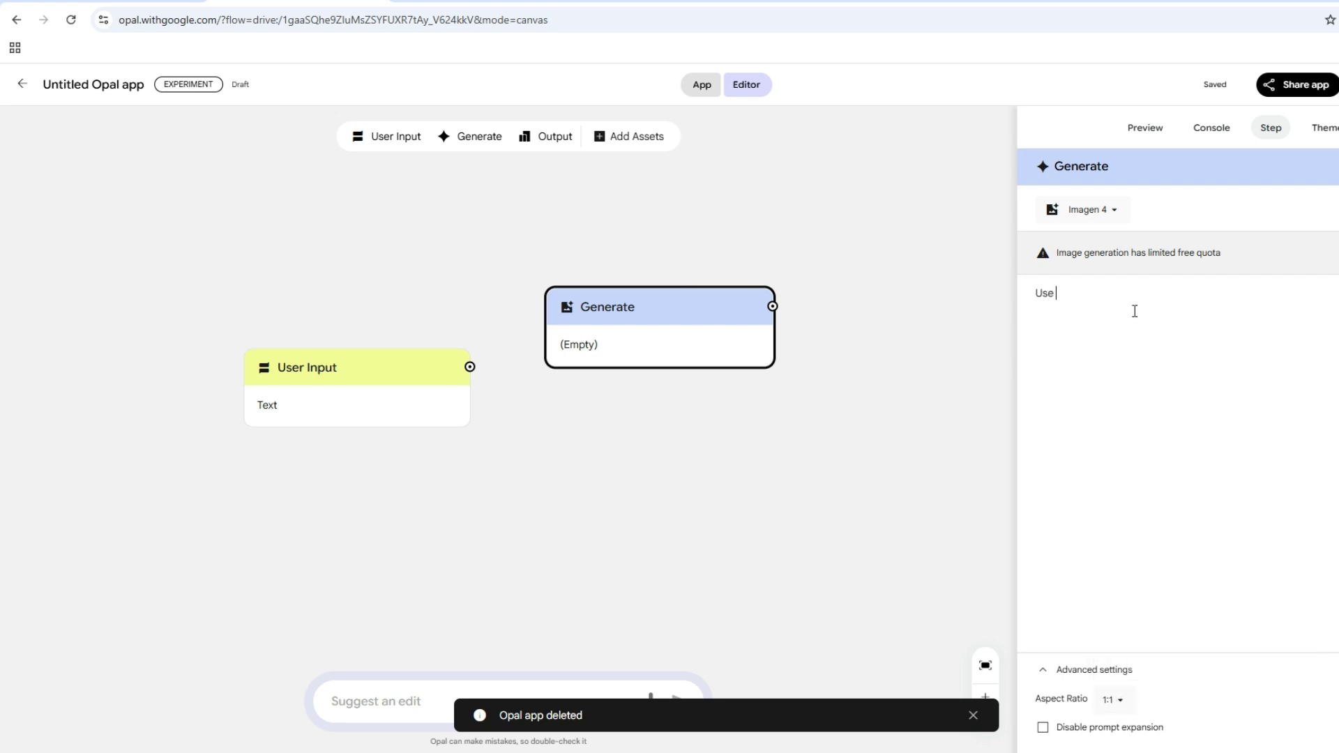
{"action": "type", "text": "Imagen 4"}
{"action": "left_click", "coordinate": [953, 442]}
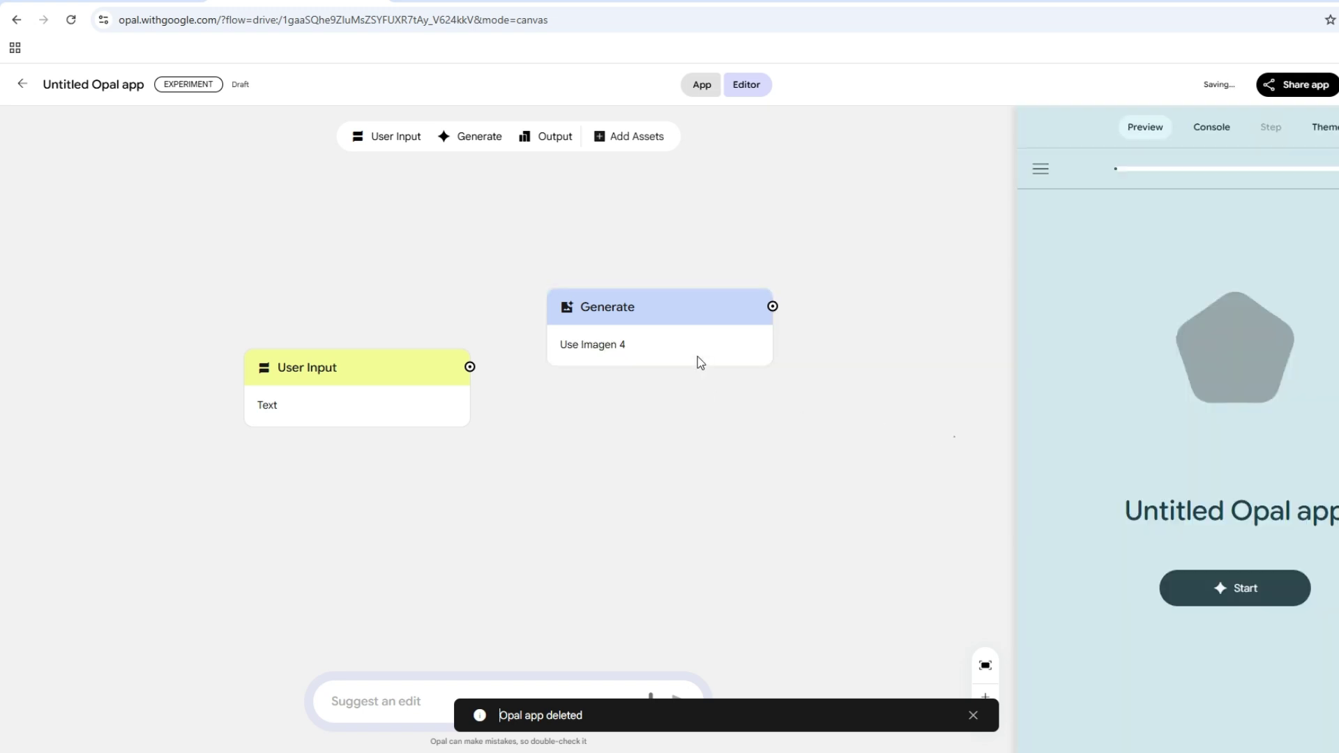
{"action": "left_click", "coordinate": [697, 313]}
{"action": "left_click_drag", "start_coordinate": [698, 313], "coordinate": [621, 268]}
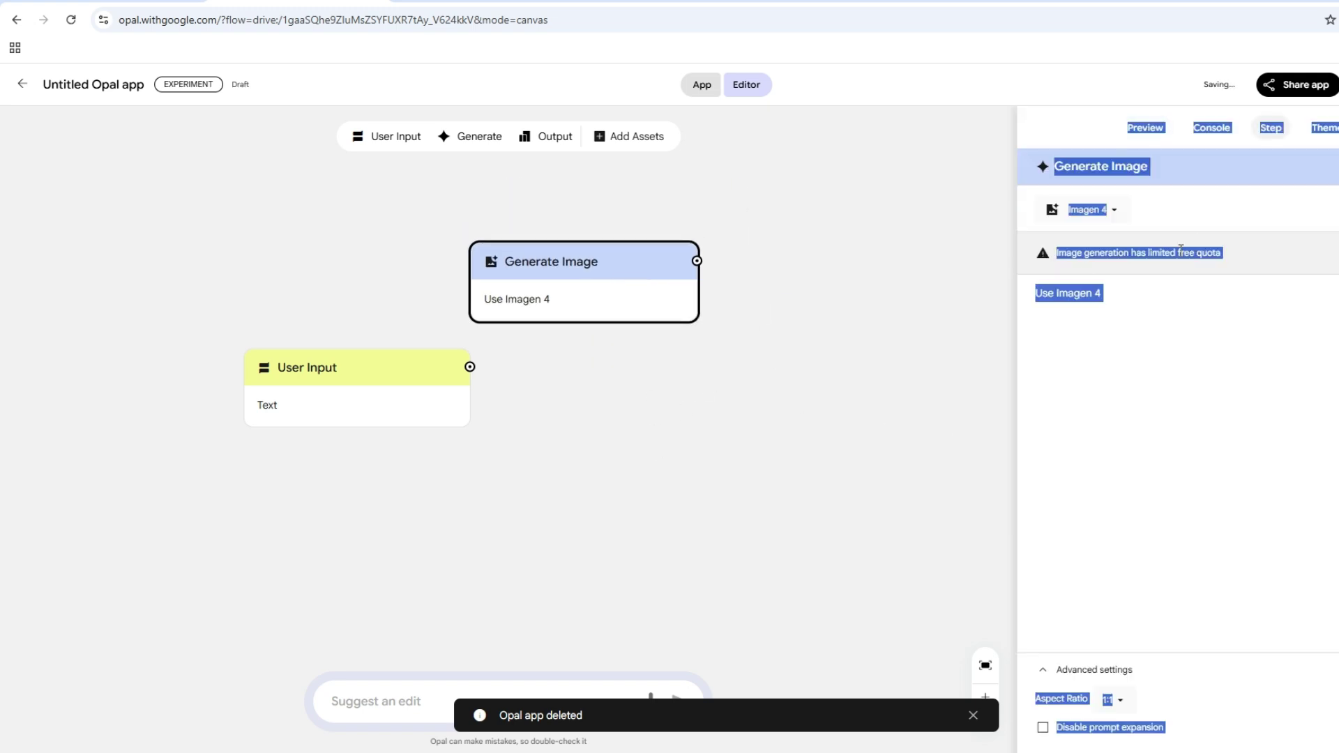
{"action": "left_click", "coordinate": [1197, 345]}
- Add an Output step beyond the Generate step with the prompt "High realistic and cinematic Image"
{"action": "left_click", "coordinate": [554, 137]}
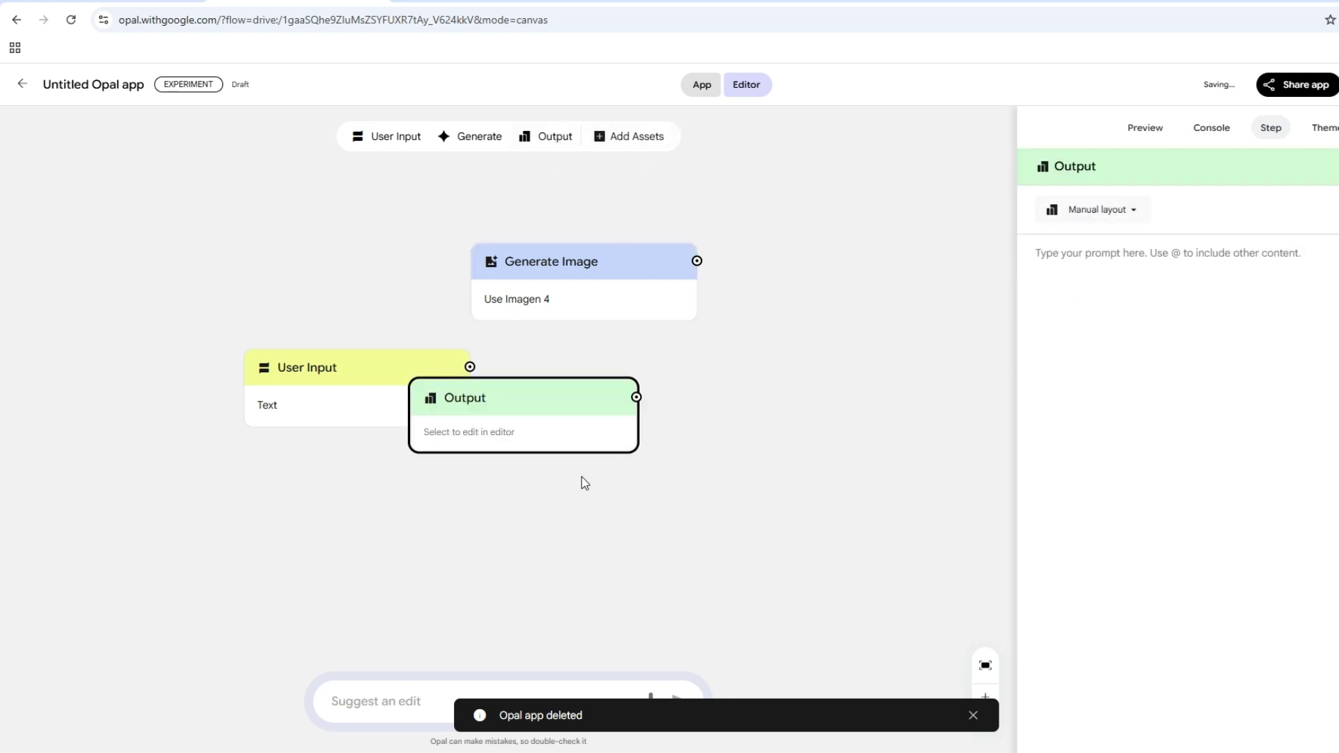
{"action": "left_click_drag", "start_coordinate": [545, 415], "coordinate": [818, 385]}
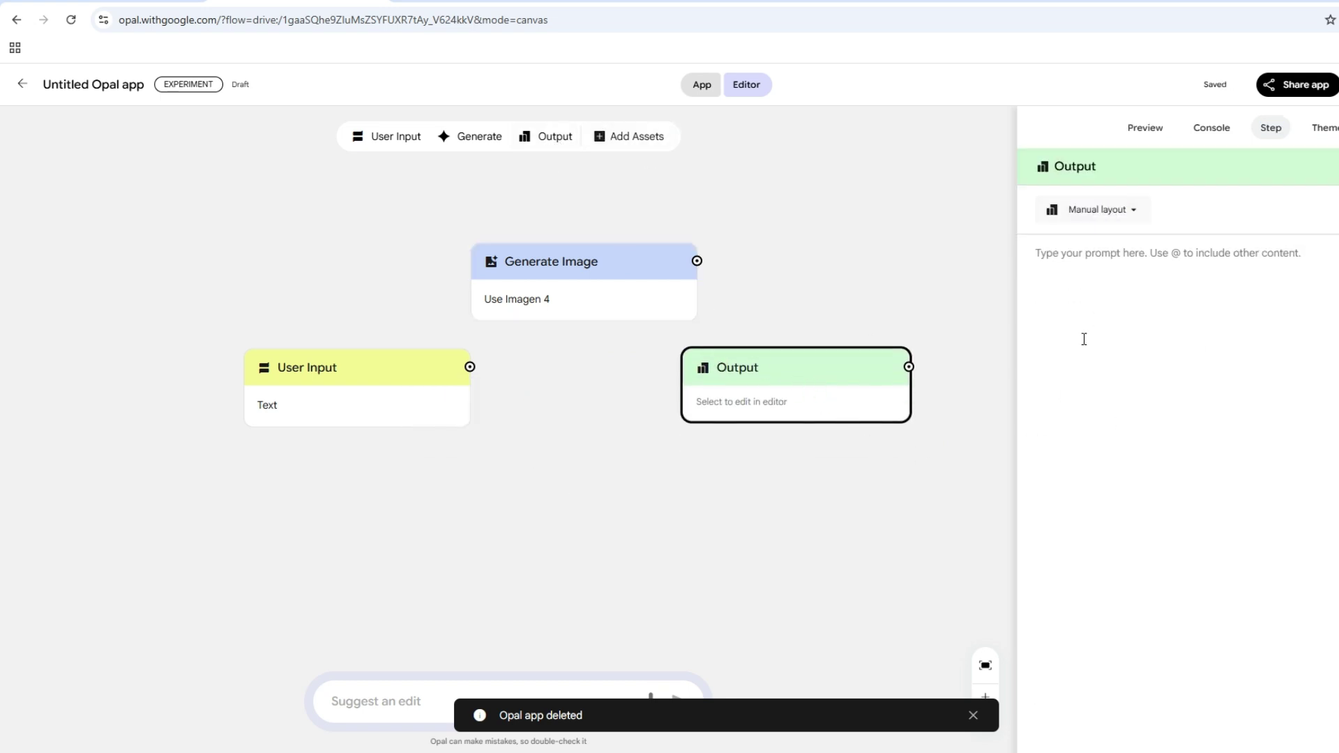
{"action": "left_click", "coordinate": [1077, 251]}
{"action": "type", "text": "H"}
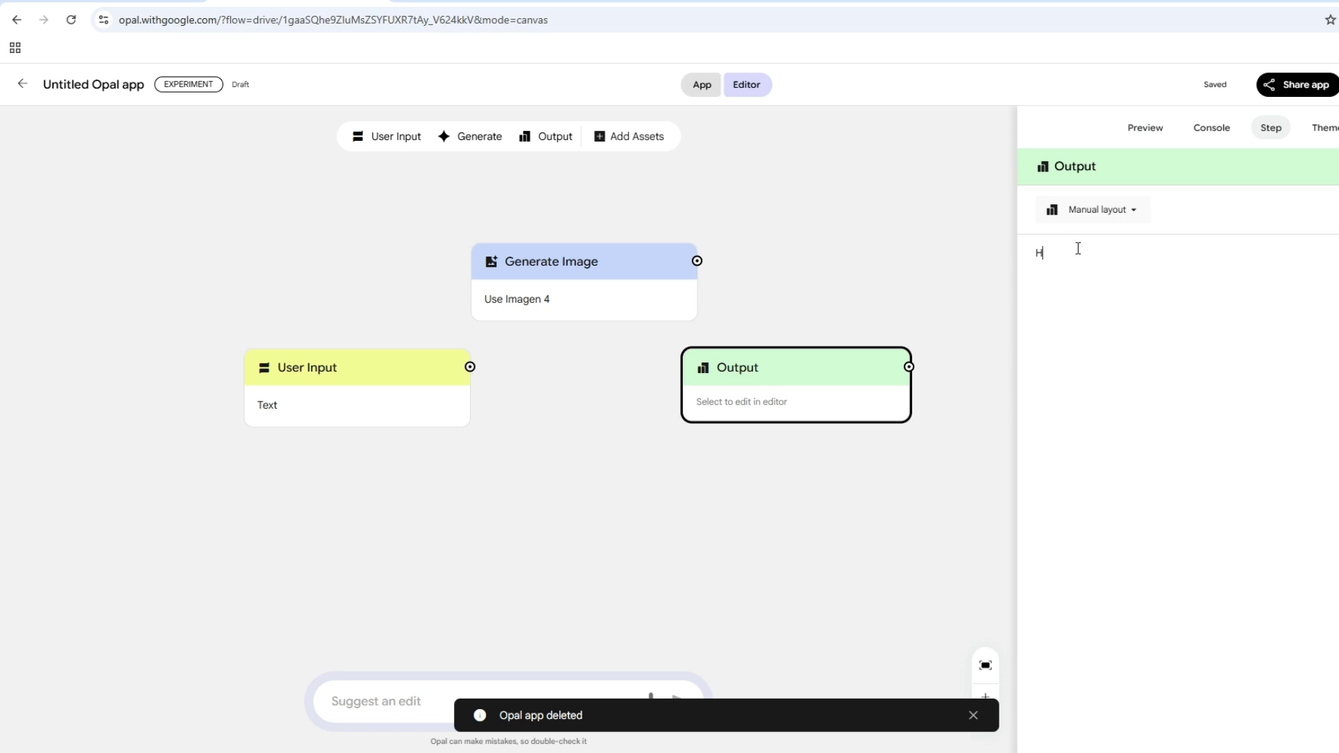
{"action": "type", "text": "igh realistic and cinematic imasge"}
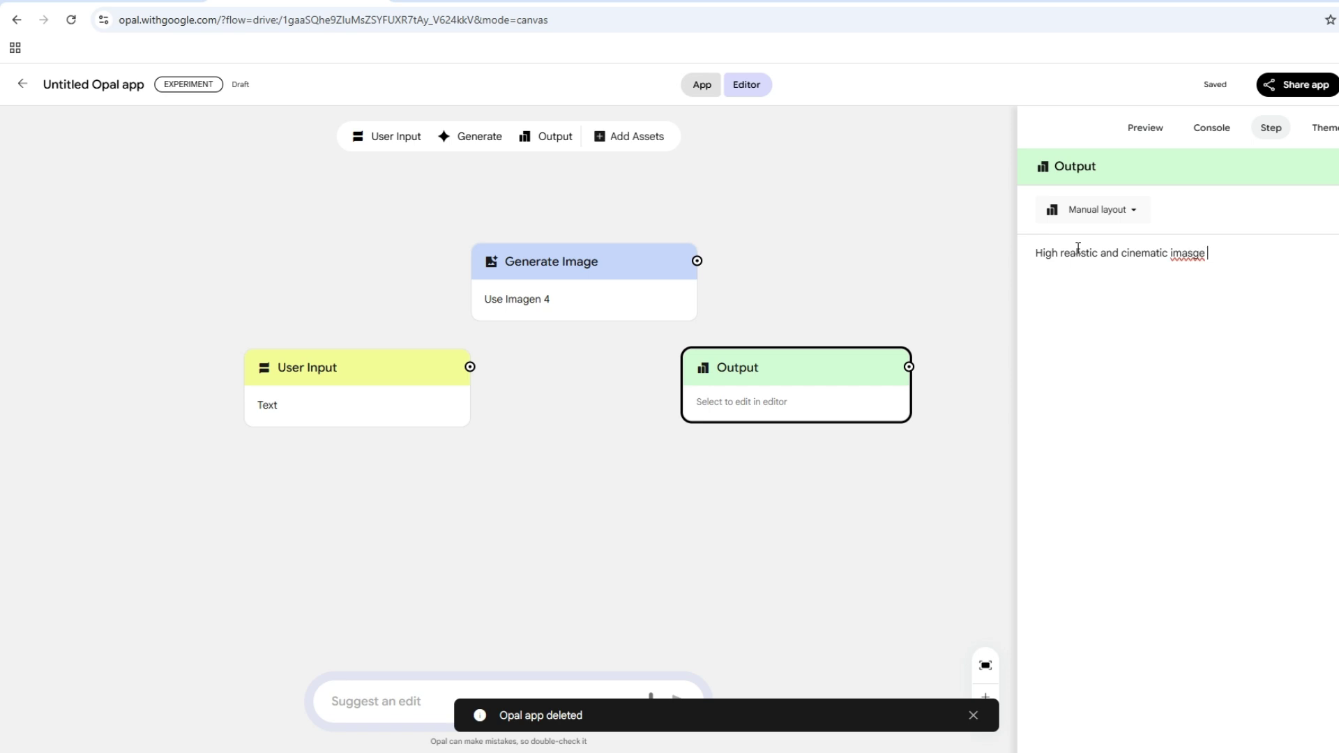
{"action": "double_click", "coordinate": [1201, 258]}
{"action": "type", "text": "Image"}
- Connect User Input to Generate Image and Generate Image to the output step, and space the three steps out along the flow
{"action": "left_click_drag", "start_coordinate": [470, 369], "coordinate": [910, 368]}
{"action": "left_click_drag", "start_coordinate": [671, 259], "coordinate": [746, 225]}
{"action": "left_click_drag", "start_coordinate": [816, 475], "coordinate": [818, 444]}
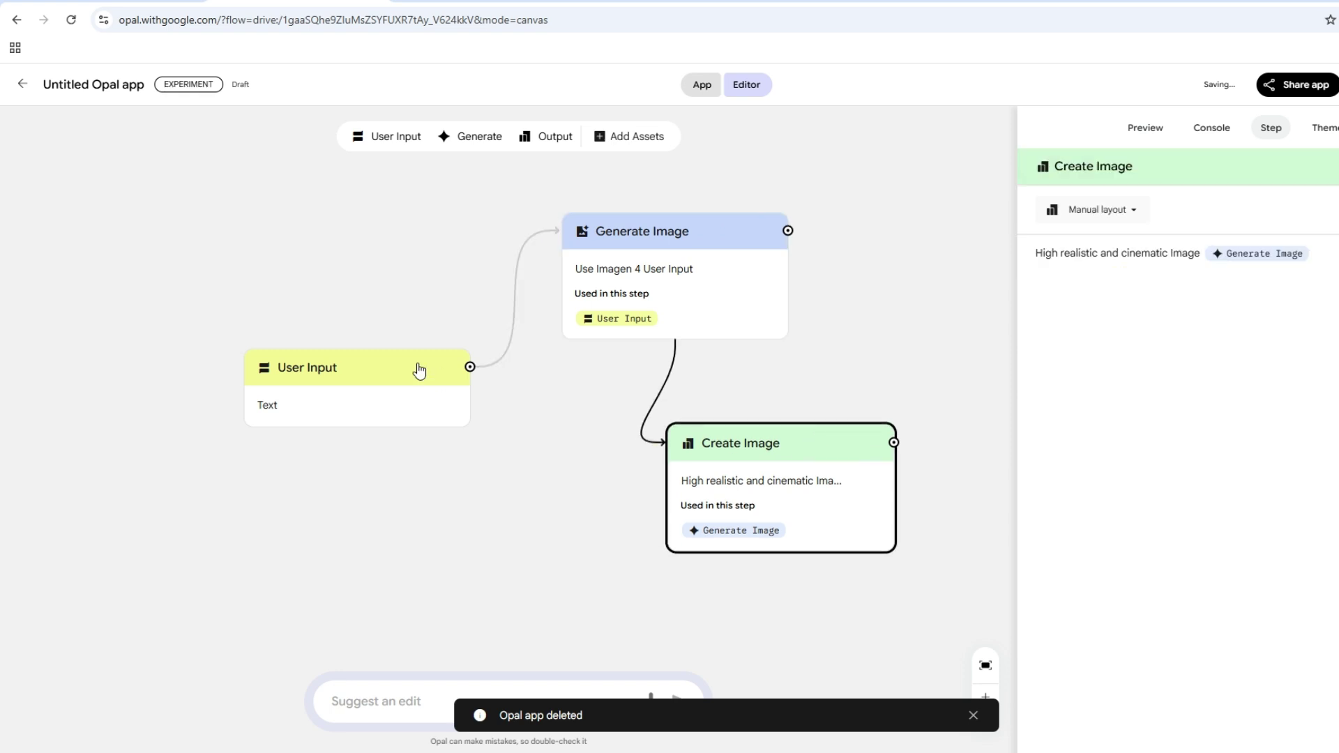
{"action": "left_click_drag", "start_coordinate": [418, 370], "coordinate": [305, 341]}
{"action": "left_click_drag", "start_coordinate": [708, 239], "coordinate": [632, 239]}
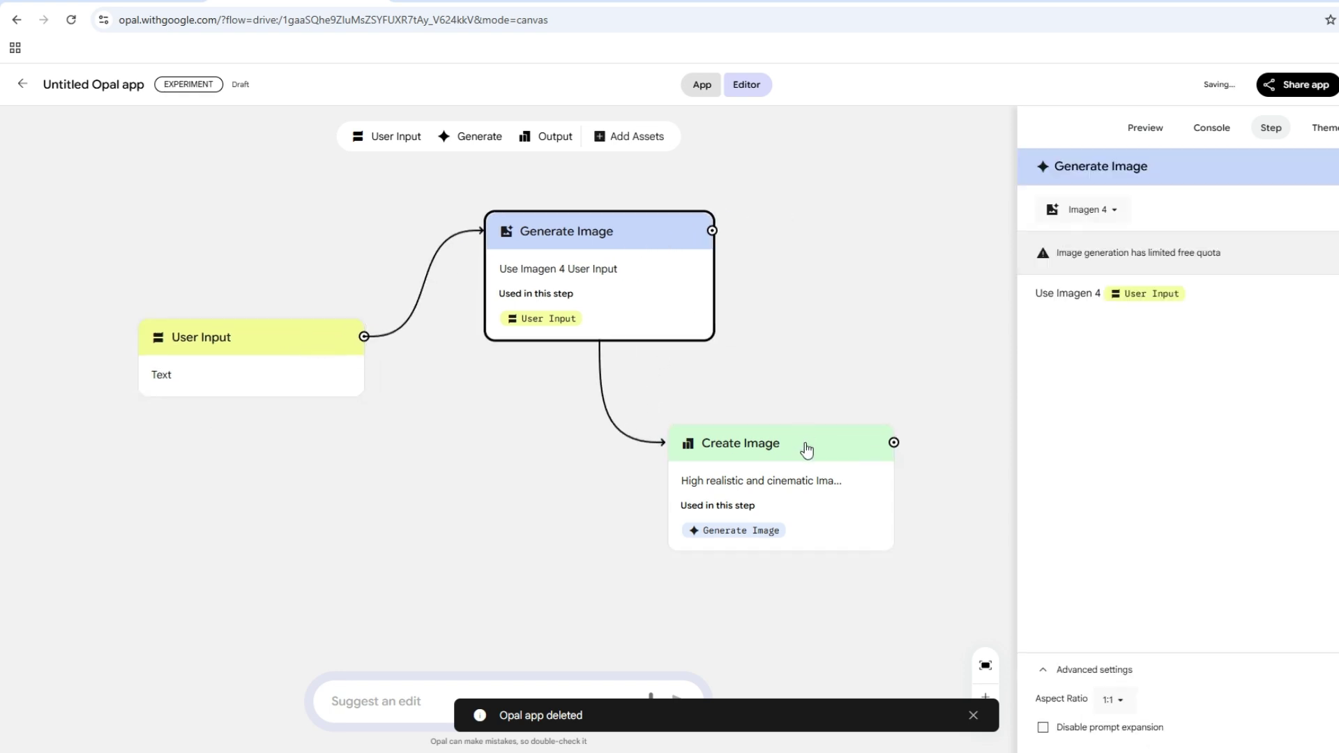
{"action": "left_click_drag", "start_coordinate": [802, 446], "coordinate": [816, 403]}
{"action": "left_click_drag", "start_coordinate": [657, 238], "coordinate": [672, 238]}
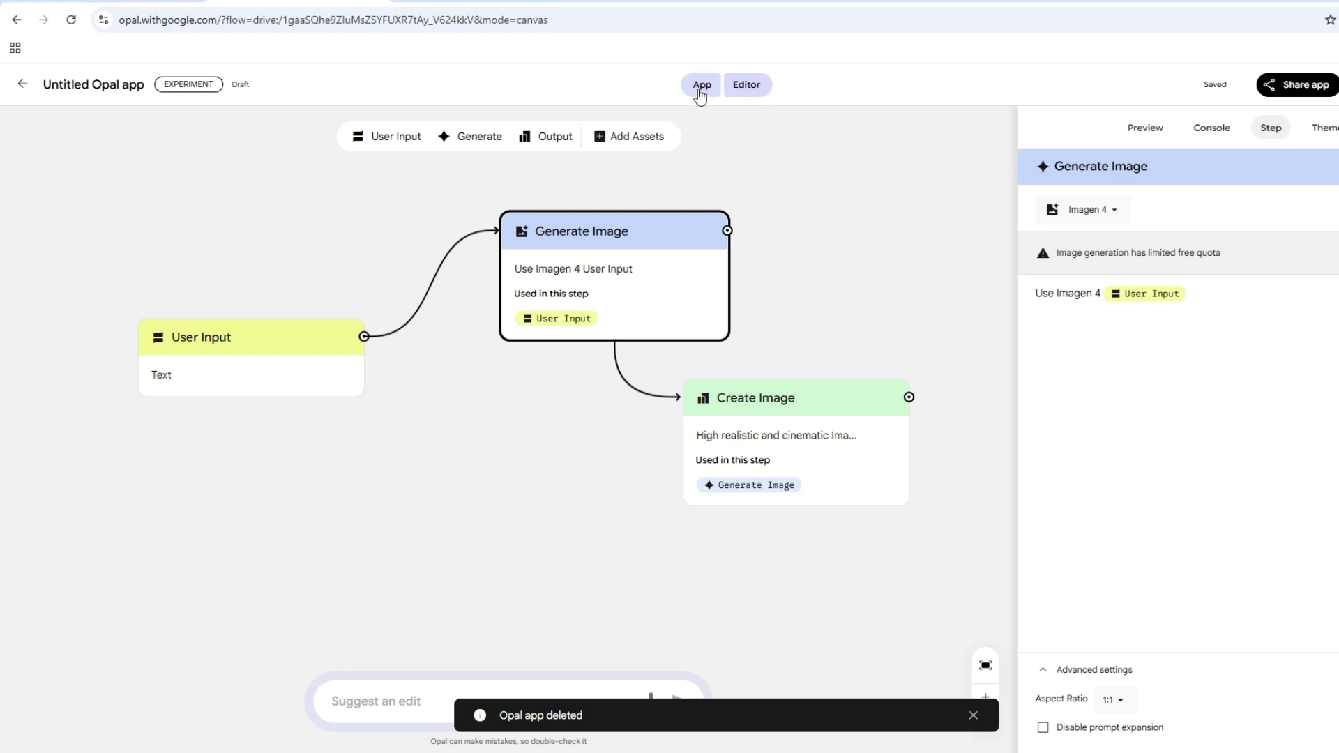
{"action": "left_click", "coordinate": [909, 283]}
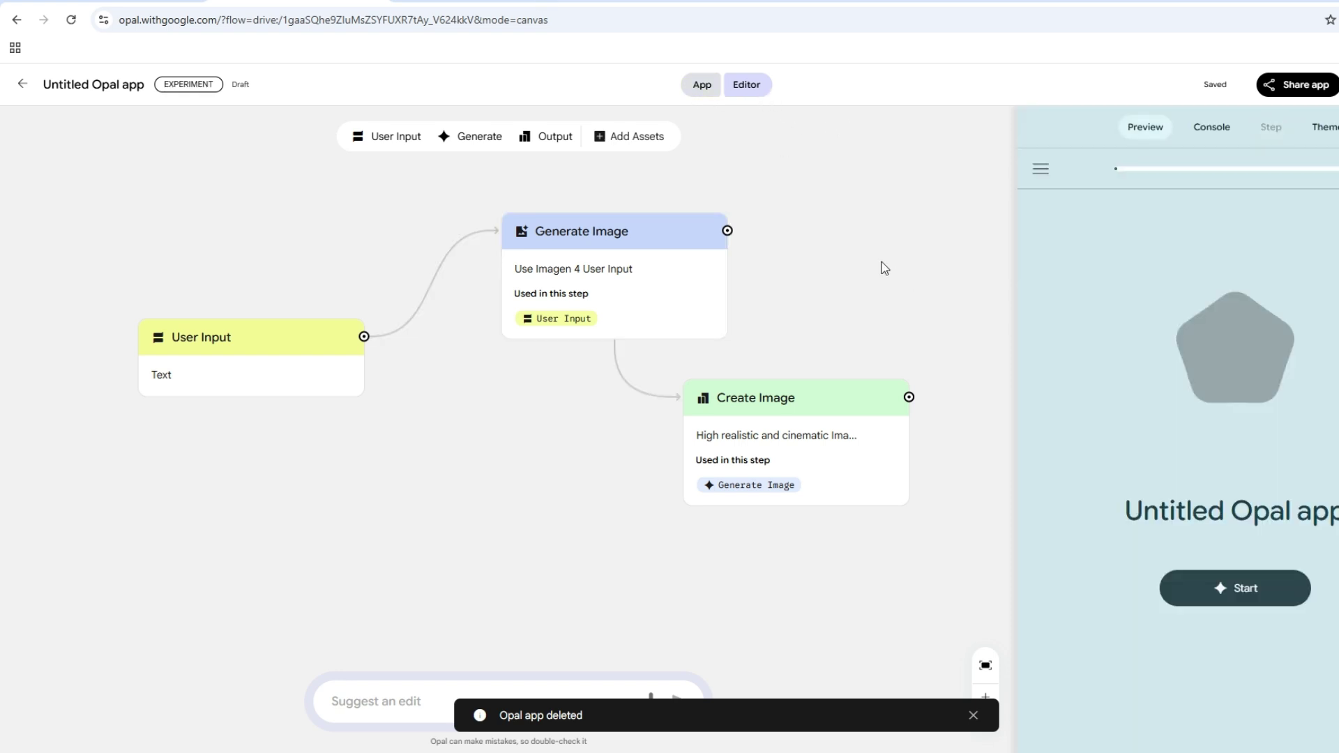
- Rename the app "Image generator" and generate a random theme for it
{"action": "left_click", "coordinate": [128, 85]}
{"action": "type", "text": "Image gene"}
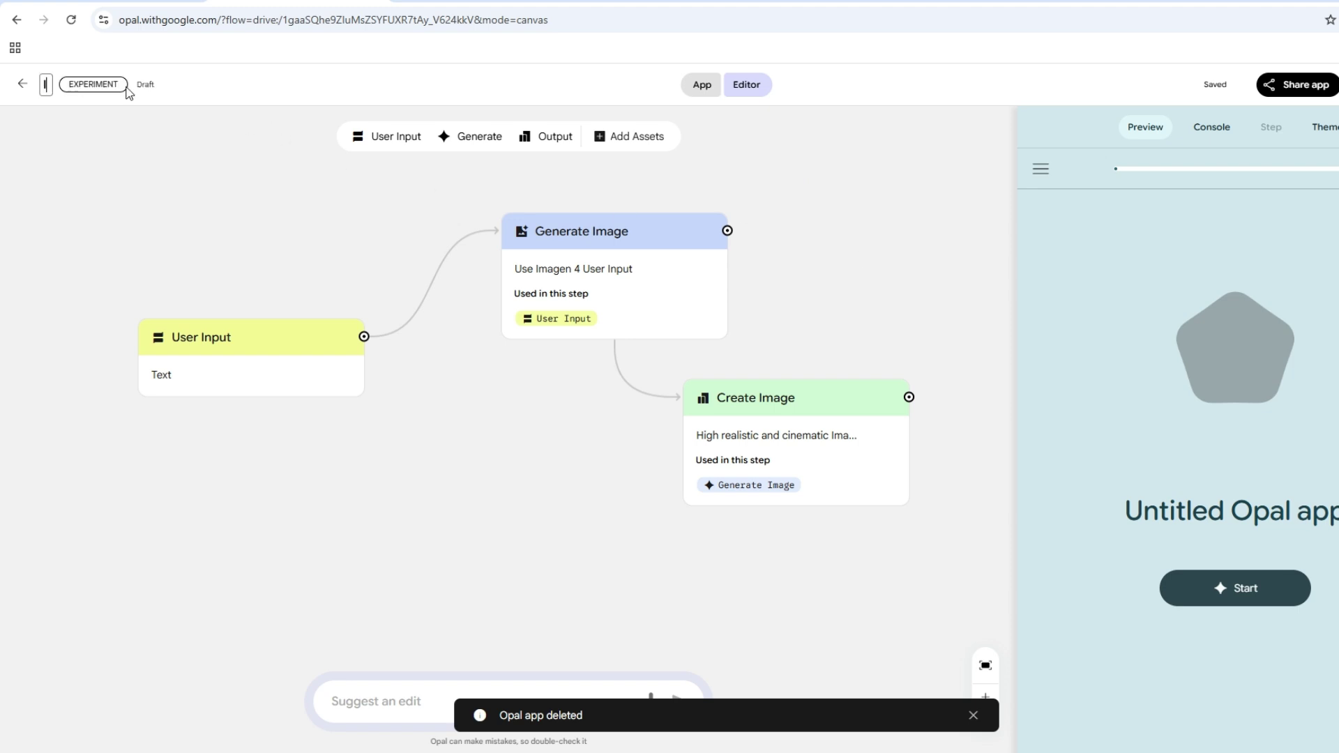
{"action": "type", "text": "rator"}
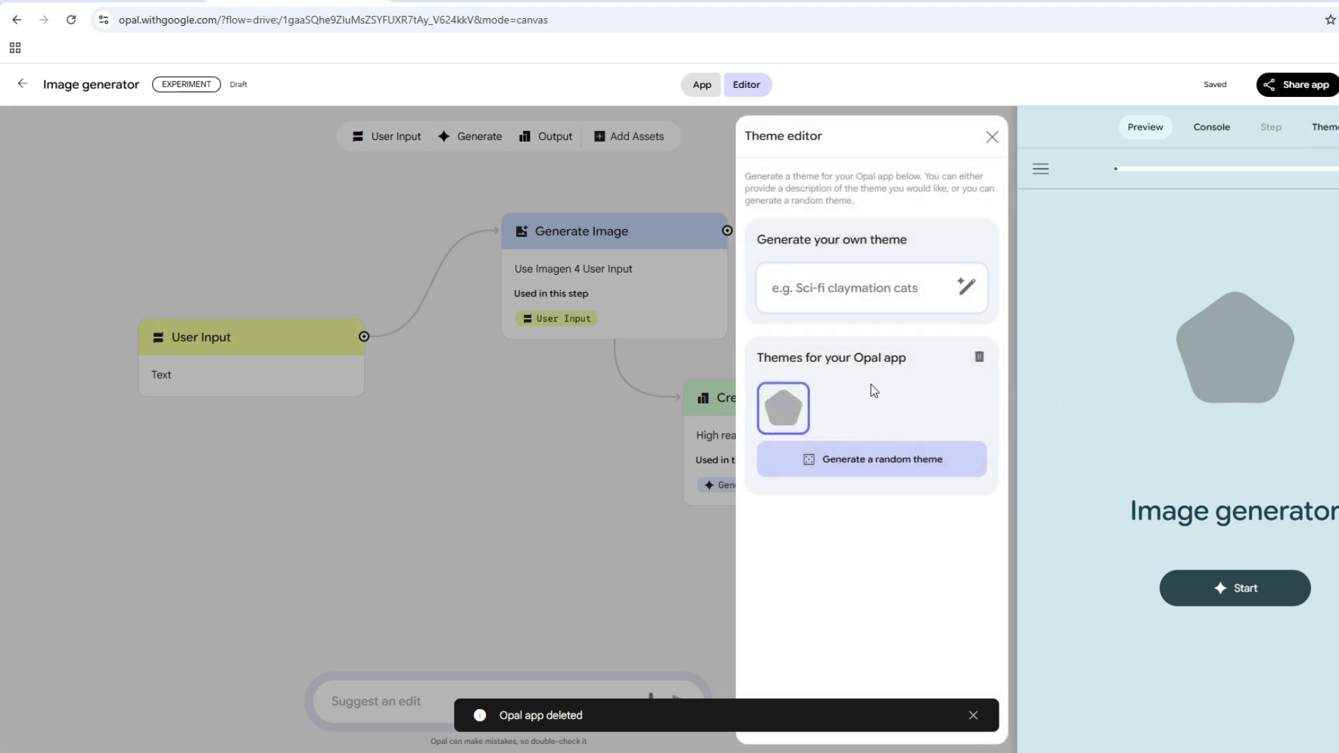
{"action": "left_click", "coordinate": [881, 472]}
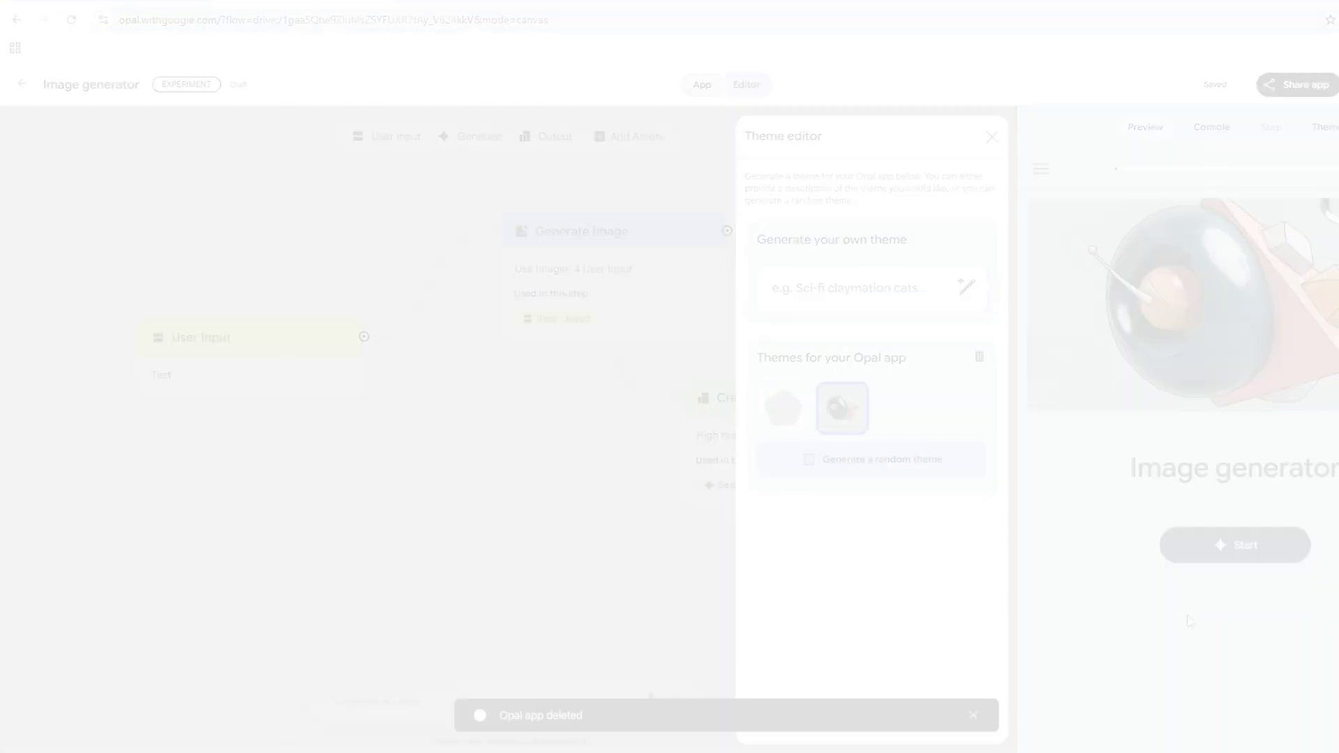
{"action": "scroll", "coordinate": [745, 607], "scroll_direction": "down", "scroll_amount": 2}
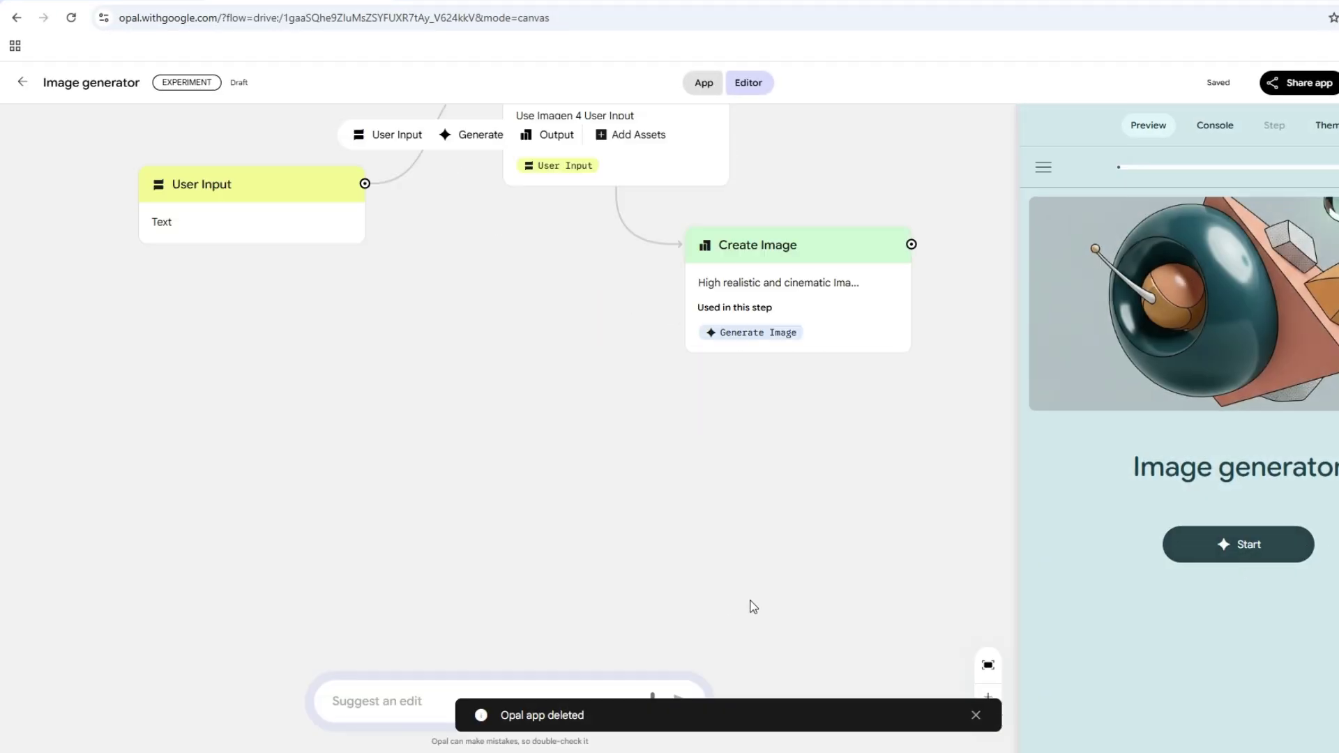
- Run the app with the pasted cinematic prompt of a man overlooking an endless green landscape, and download the generated image
{"action": "left_click", "coordinate": [703, 89]}
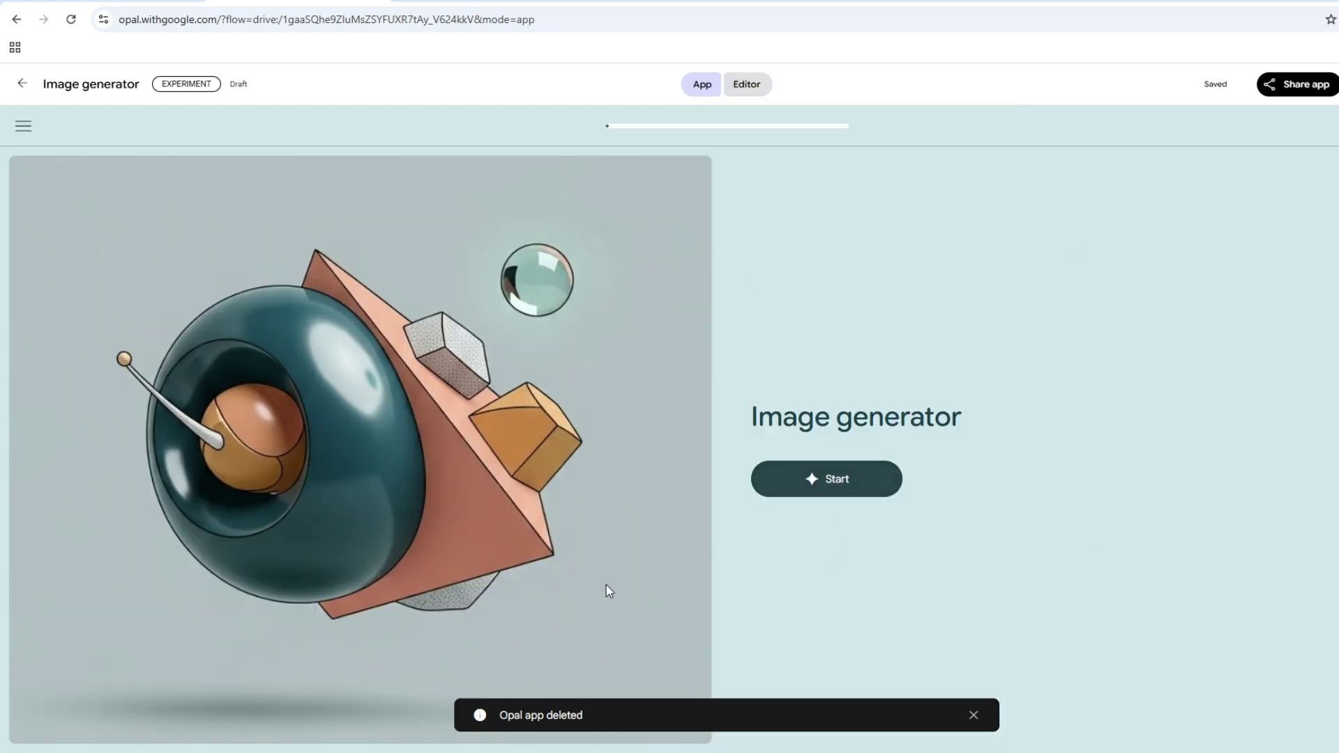
{"action": "left_click", "coordinate": [835, 487]}
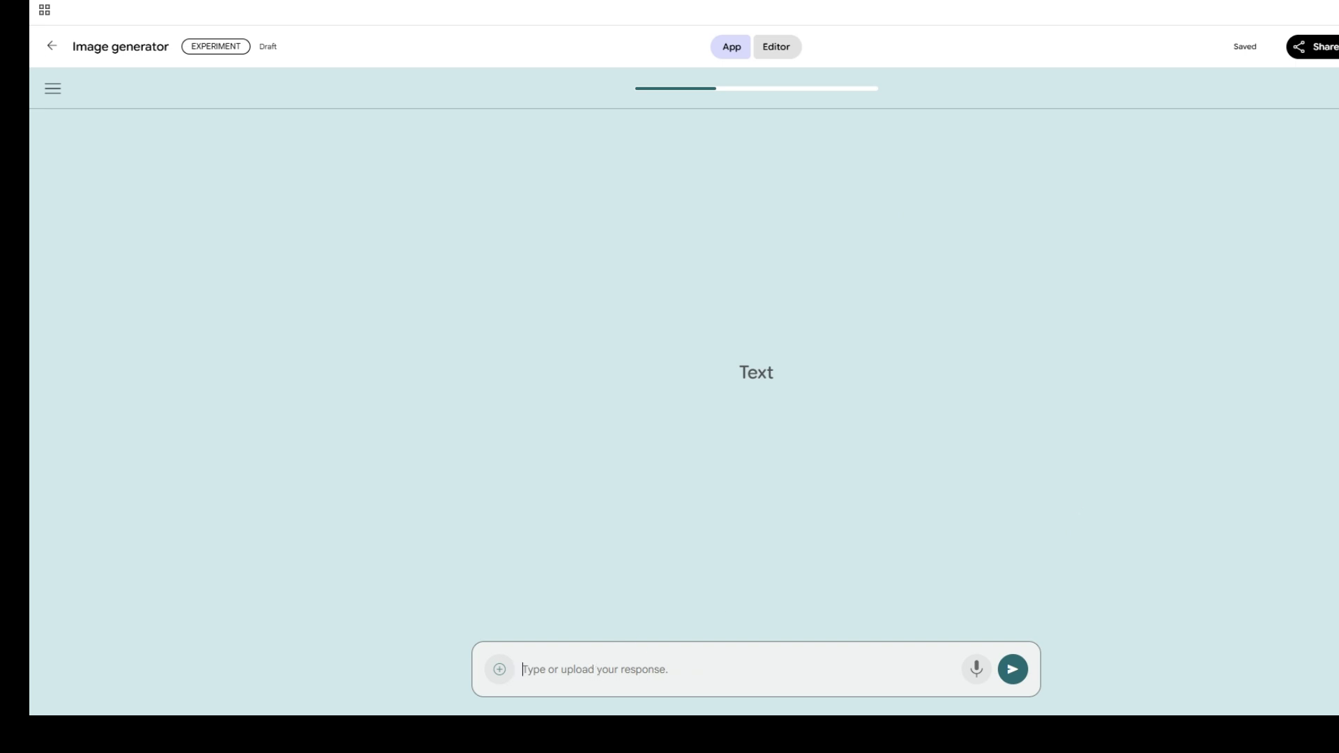
{"action": "key", "text": "ctrl+v"}
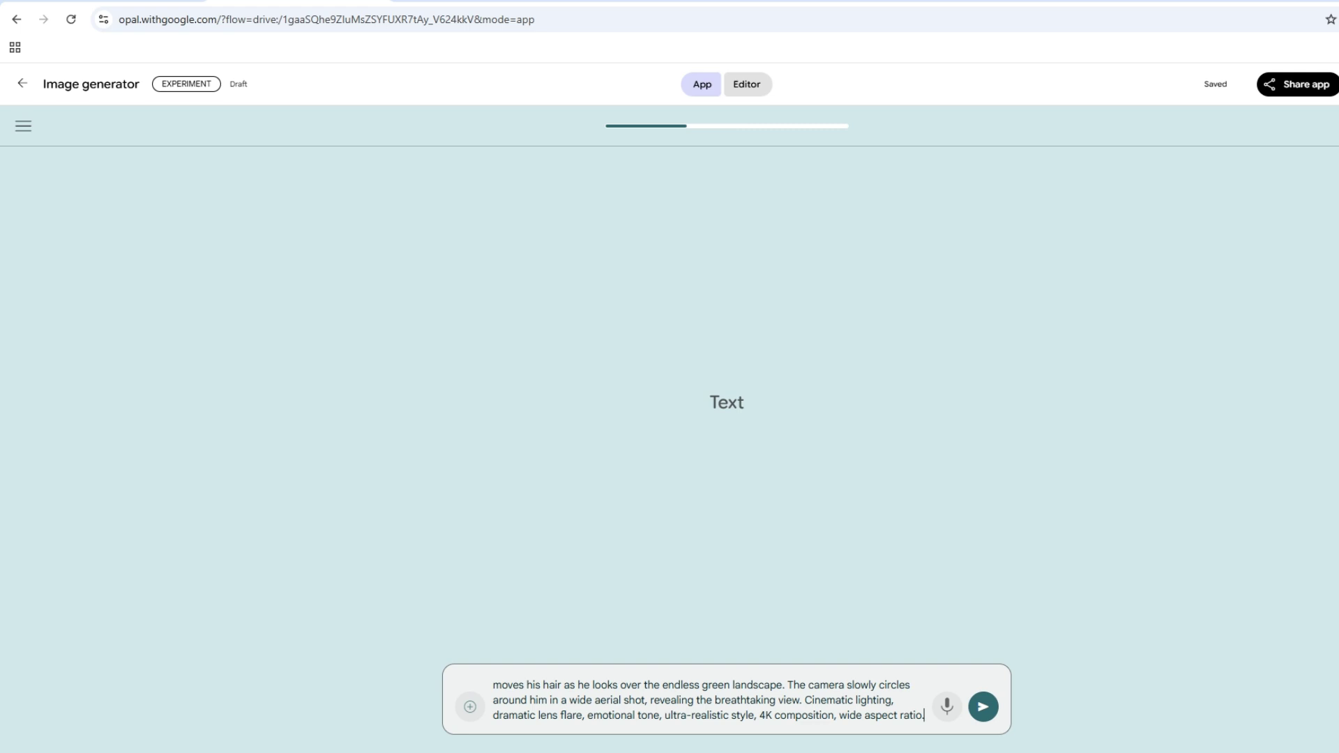
{"action": "left_click", "coordinate": [984, 709]}
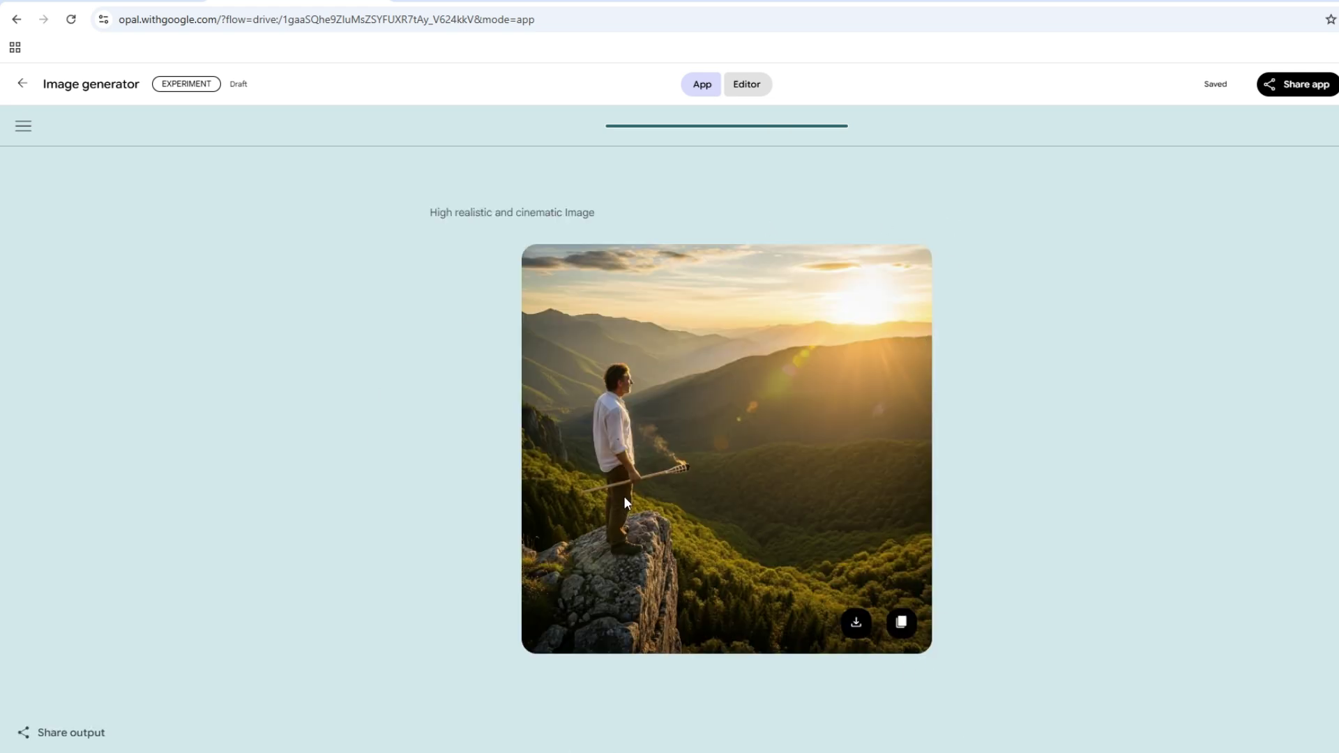
{"action": "left_click", "coordinate": [861, 639]}
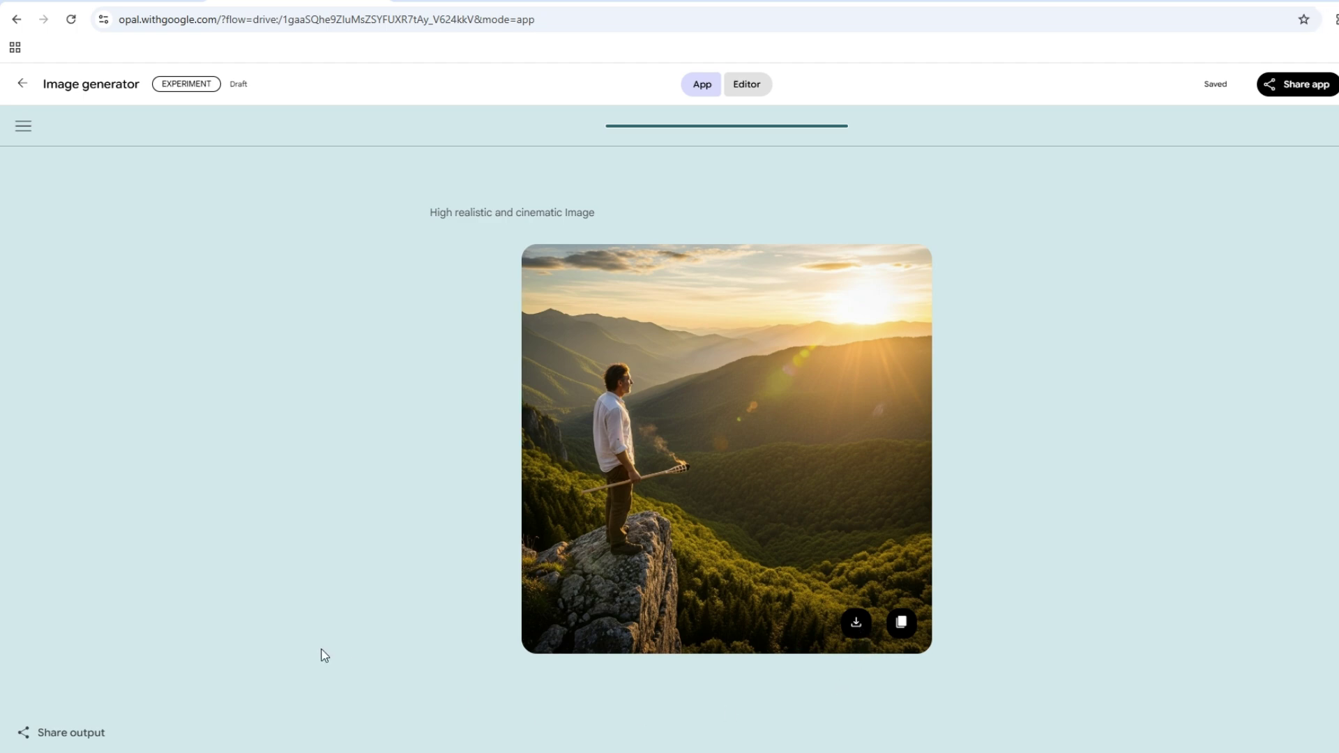
{"action": "left_click", "coordinate": [703, 85]}
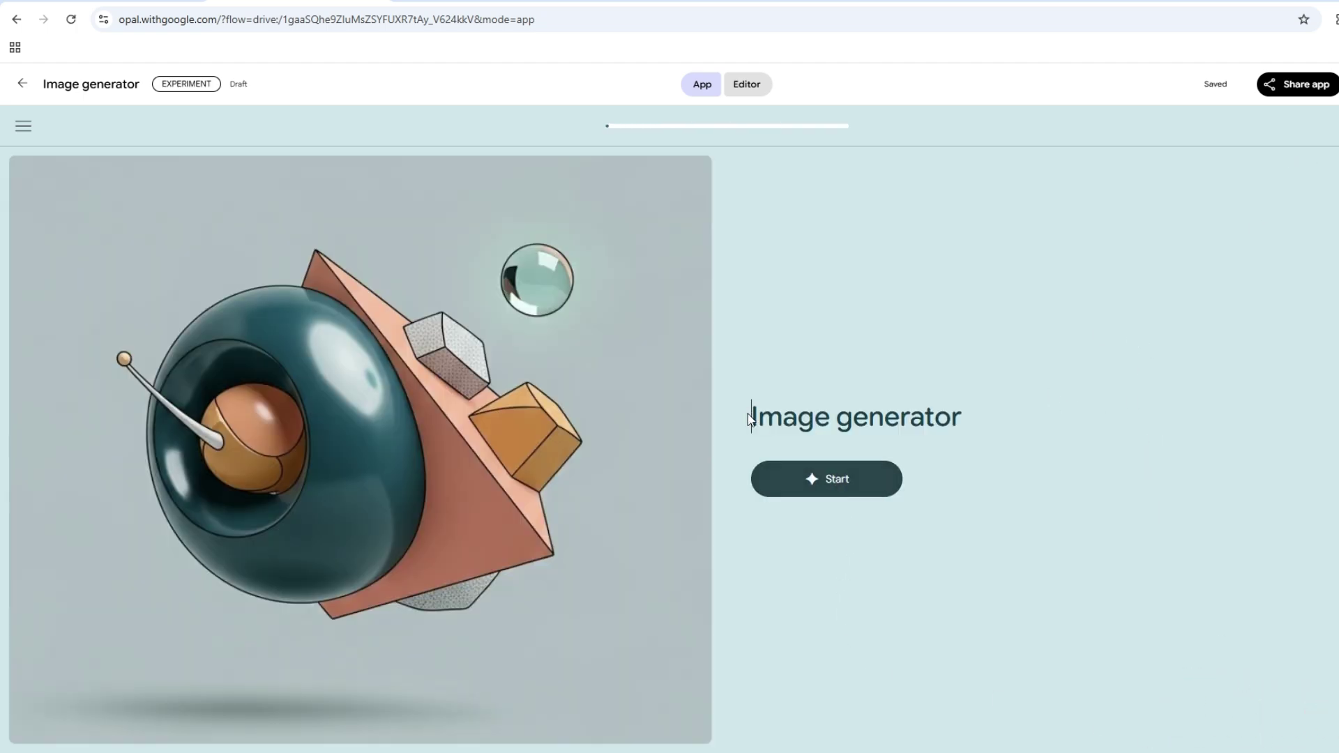
{"action": "left_click_drag", "start_coordinate": [751, 416], "coordinate": [1061, 424]}
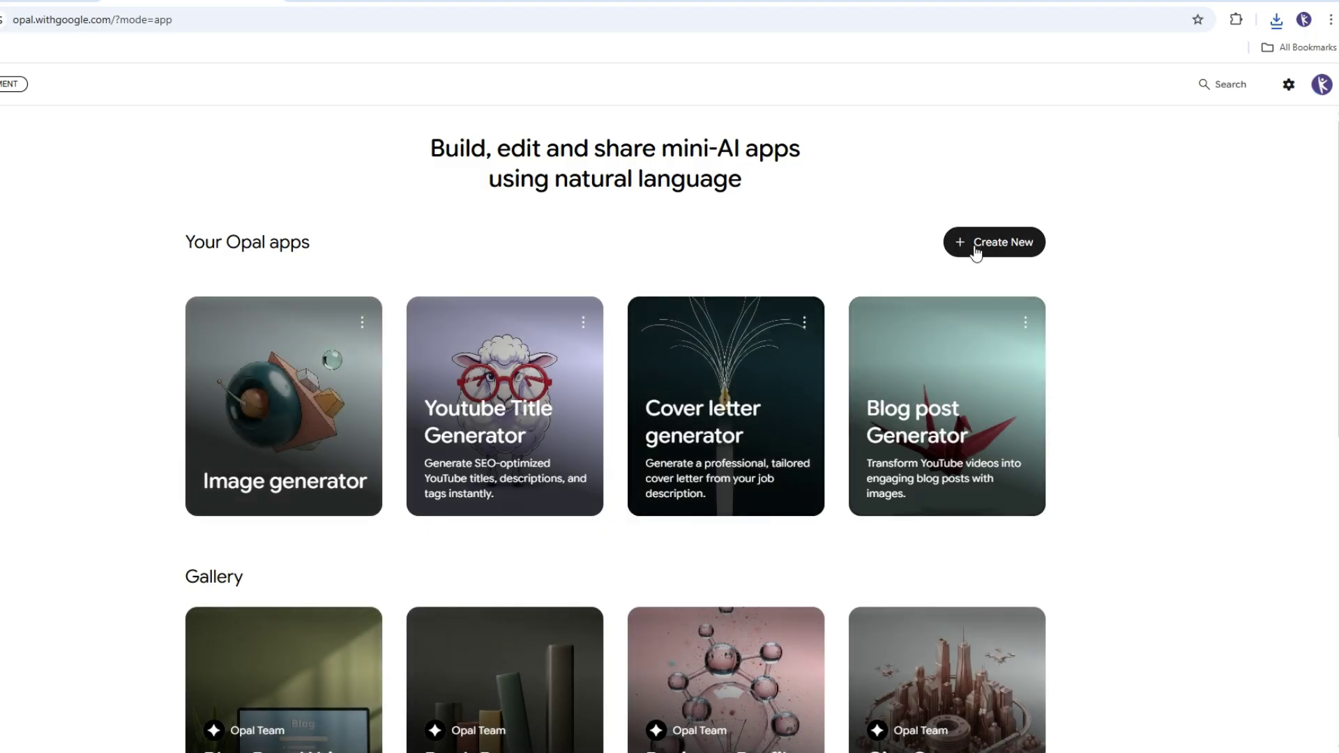
- Create a new app from the pasted Arabic description of a web app that generates 8-second videos with Google's Veo 3
{"action": "left_click", "coordinate": [975, 248]}
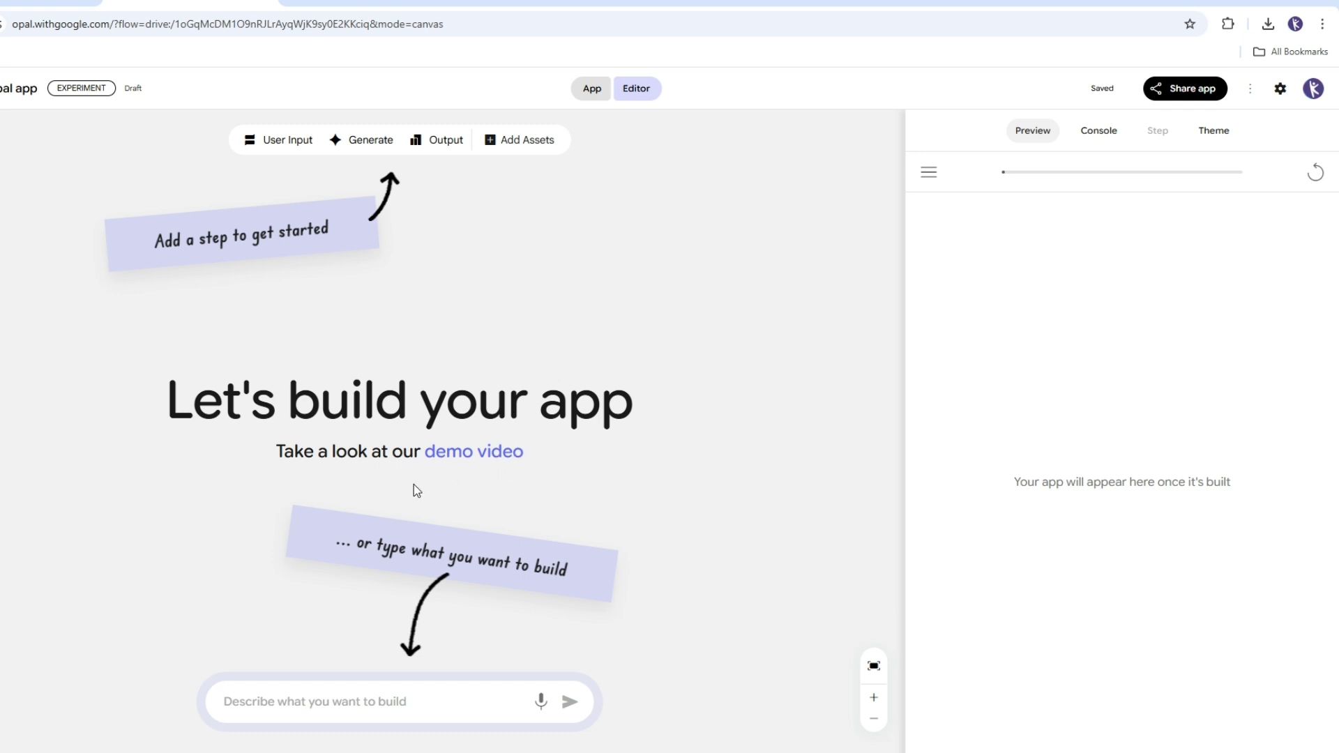
{"action": "left_click", "coordinate": [311, 708]}
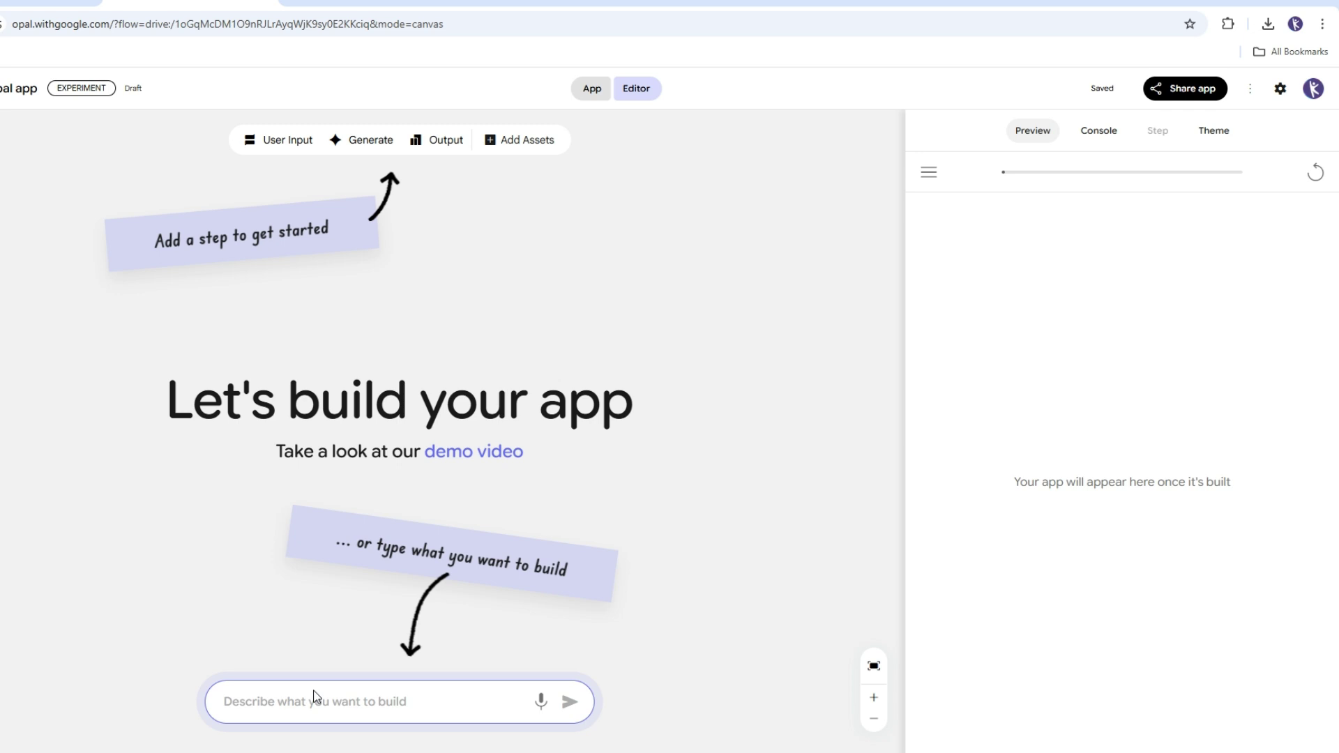
{"action": "key", "text": "ctrl+v"}
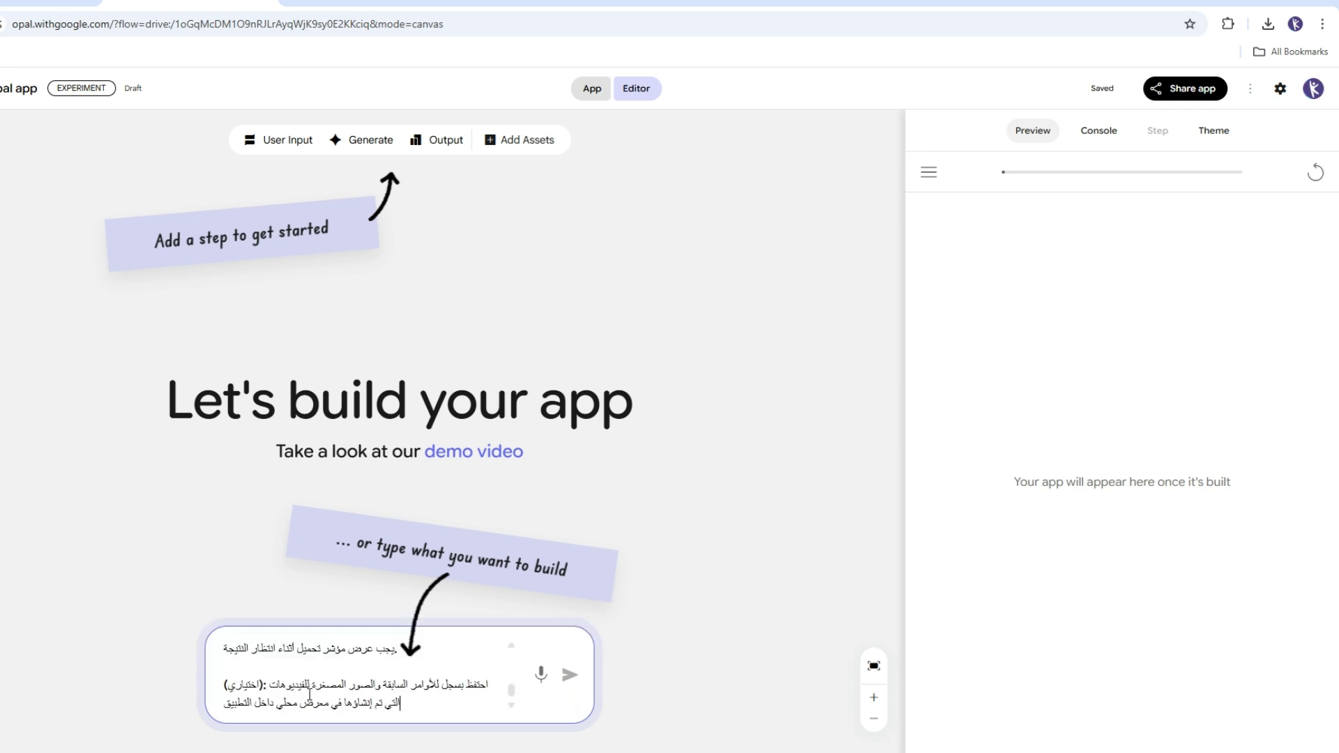
{"action": "scroll", "coordinate": [406, 689], "scroll_direction": "up", "scroll_amount": 10}
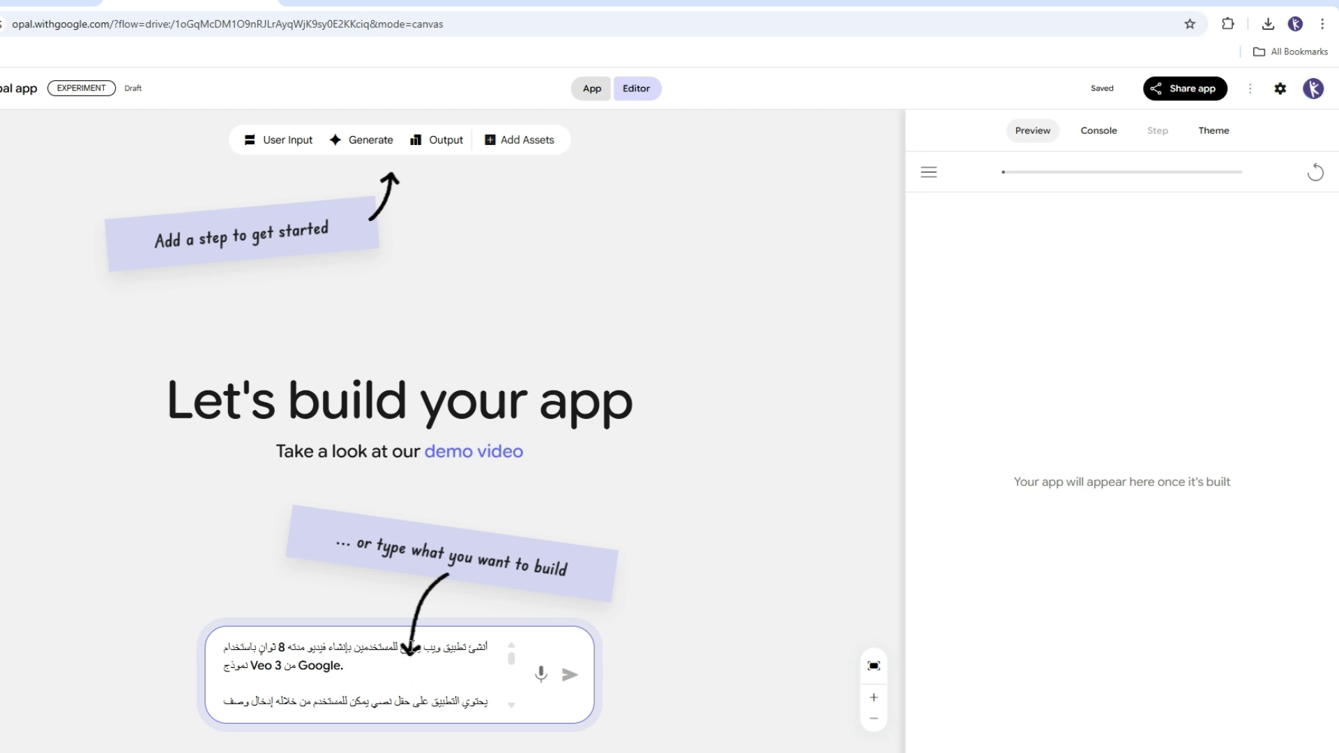
{"action": "scroll", "coordinate": [411, 652], "scroll_direction": "down", "scroll_amount": 4}
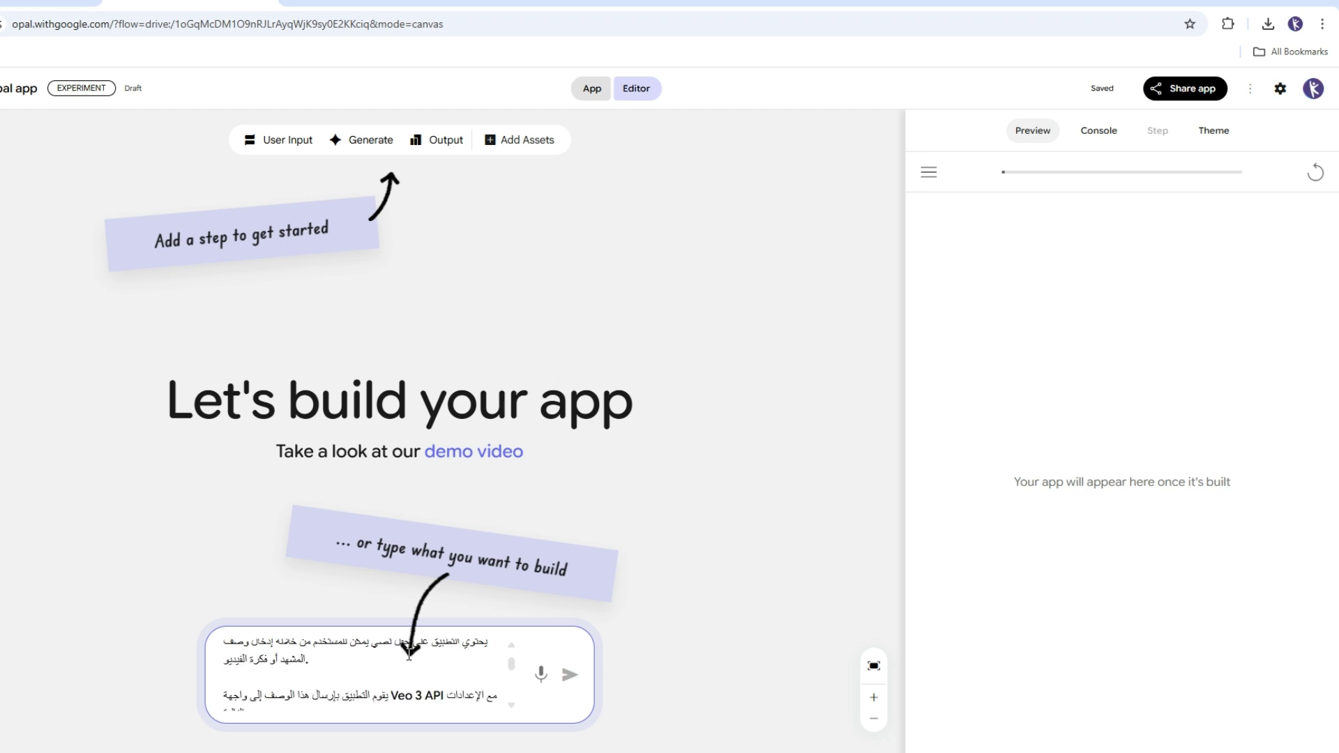
{"action": "scroll", "coordinate": [410, 654], "scroll_direction": "up", "scroll_amount": 4}
{"action": "scroll", "coordinate": [401, 688], "scroll_direction": "down", "scroll_amount": 3}
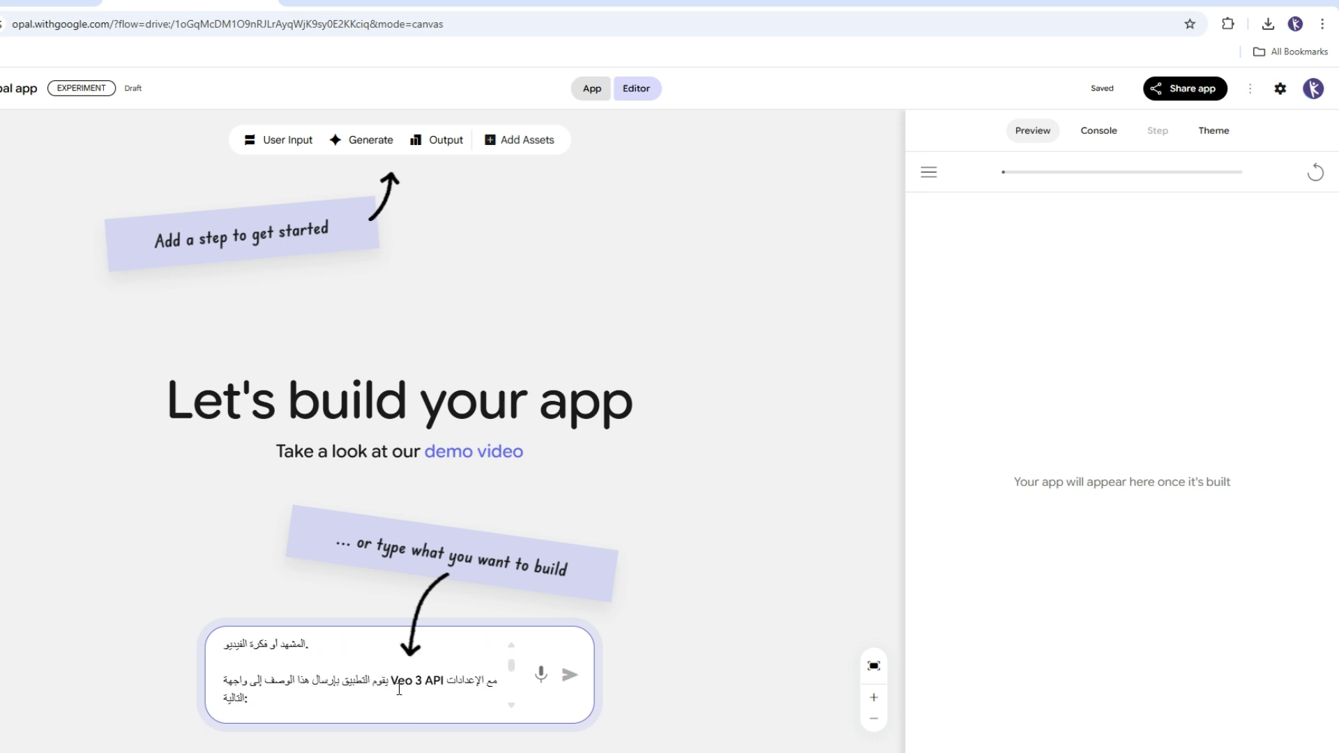
{"action": "scroll", "coordinate": [294, 687], "scroll_direction": "down", "scroll_amount": 3}
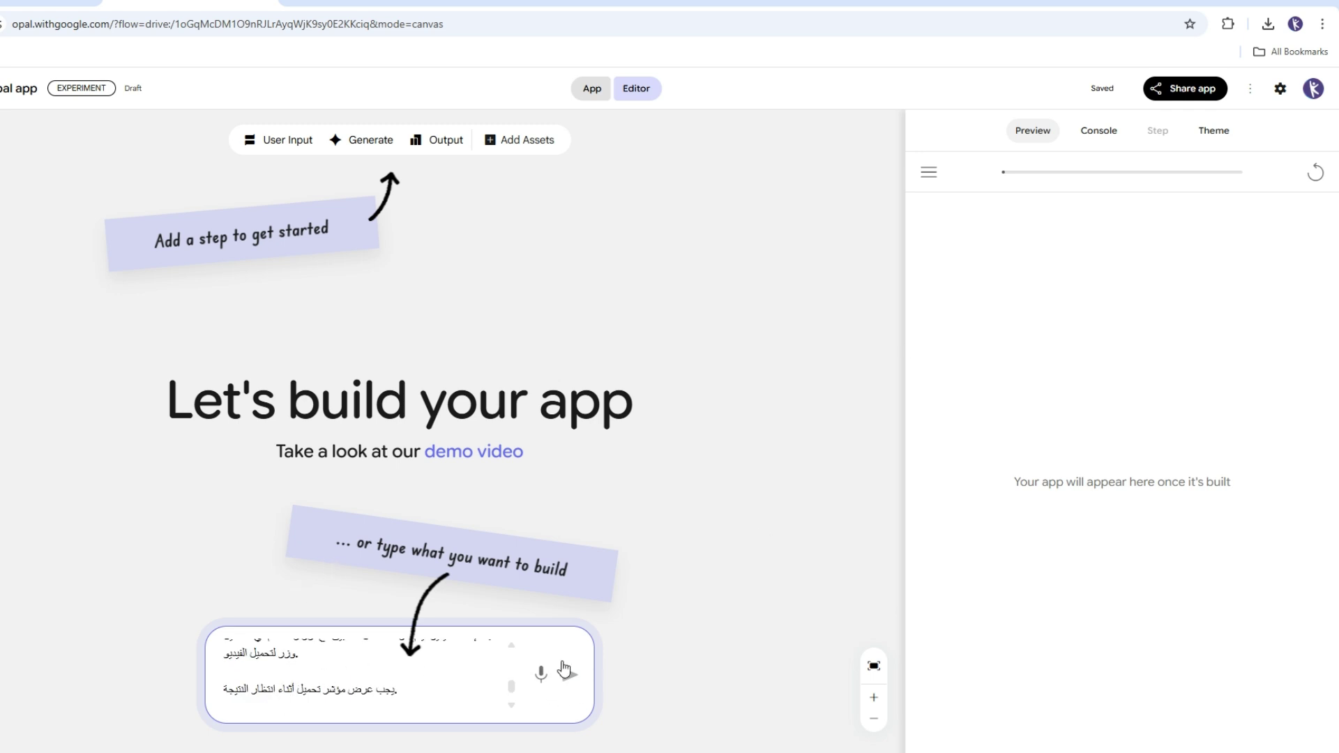
{"action": "left_click", "coordinate": [571, 678]}
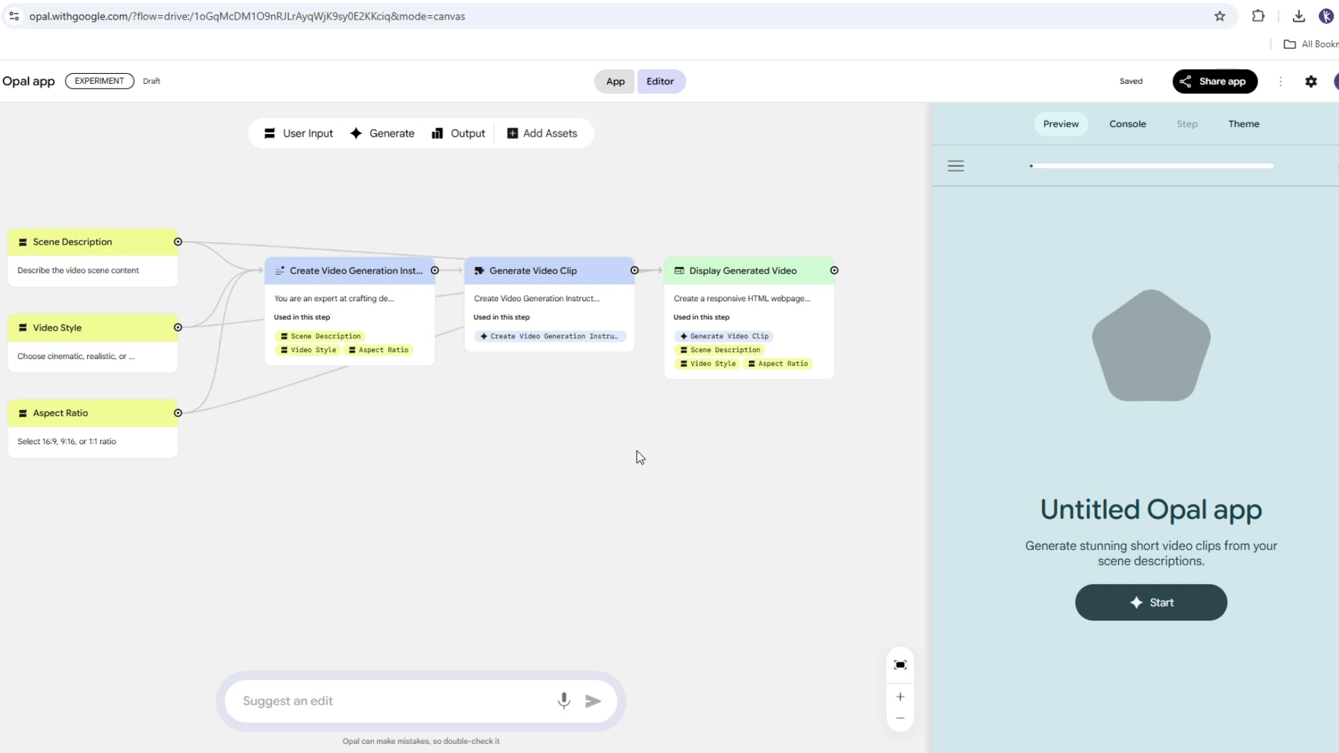
- Rename the app "Veo3 Video Generator"
{"action": "triple_click", "coordinate": [13, 83]}
{"action": "key", "text": "BackSpace"}
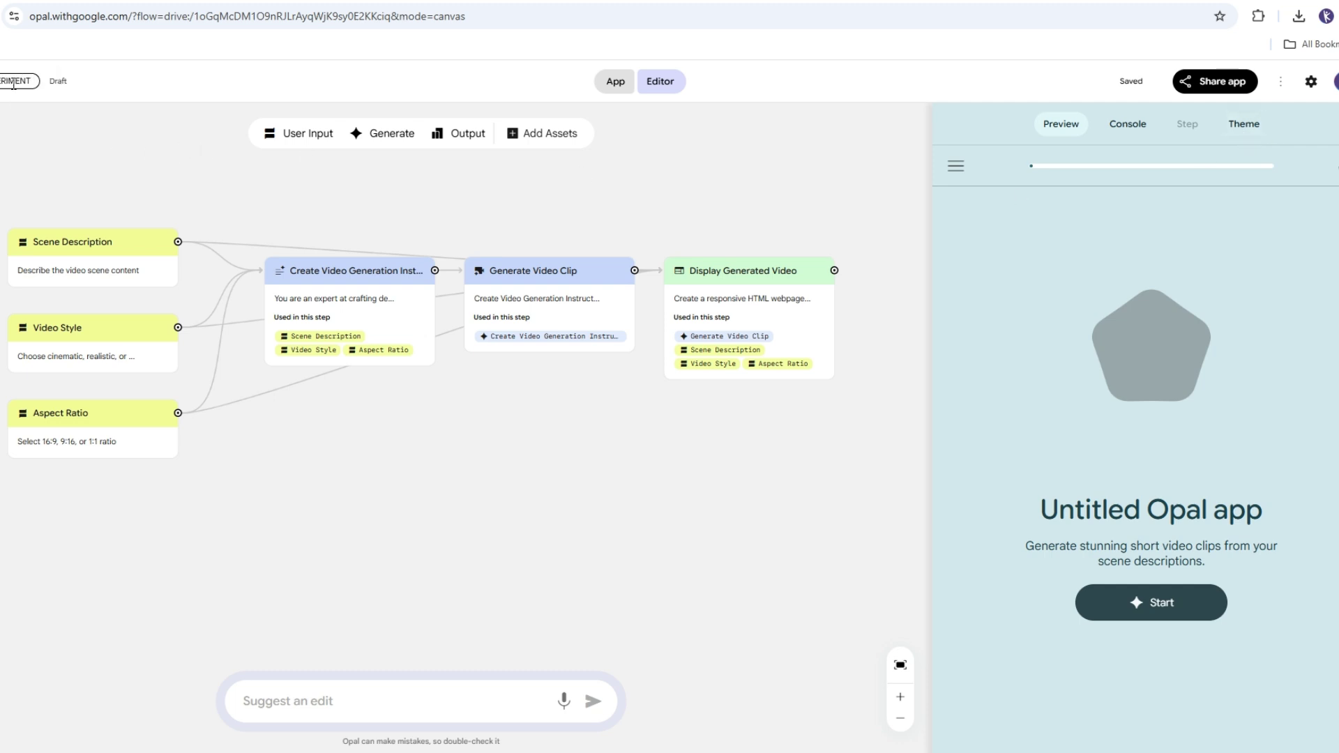
{"action": "type", "text": "I Video Ge"}
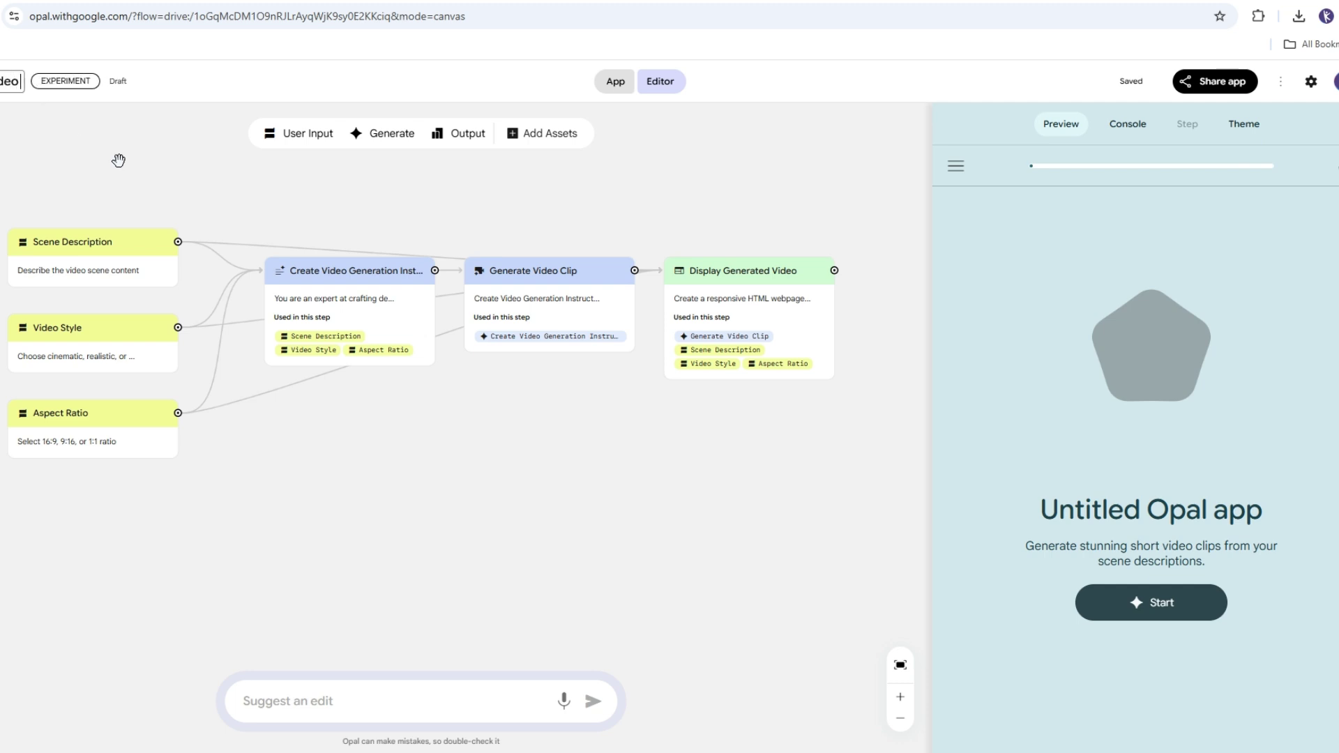
{"action": "type", "text": "nerat"}
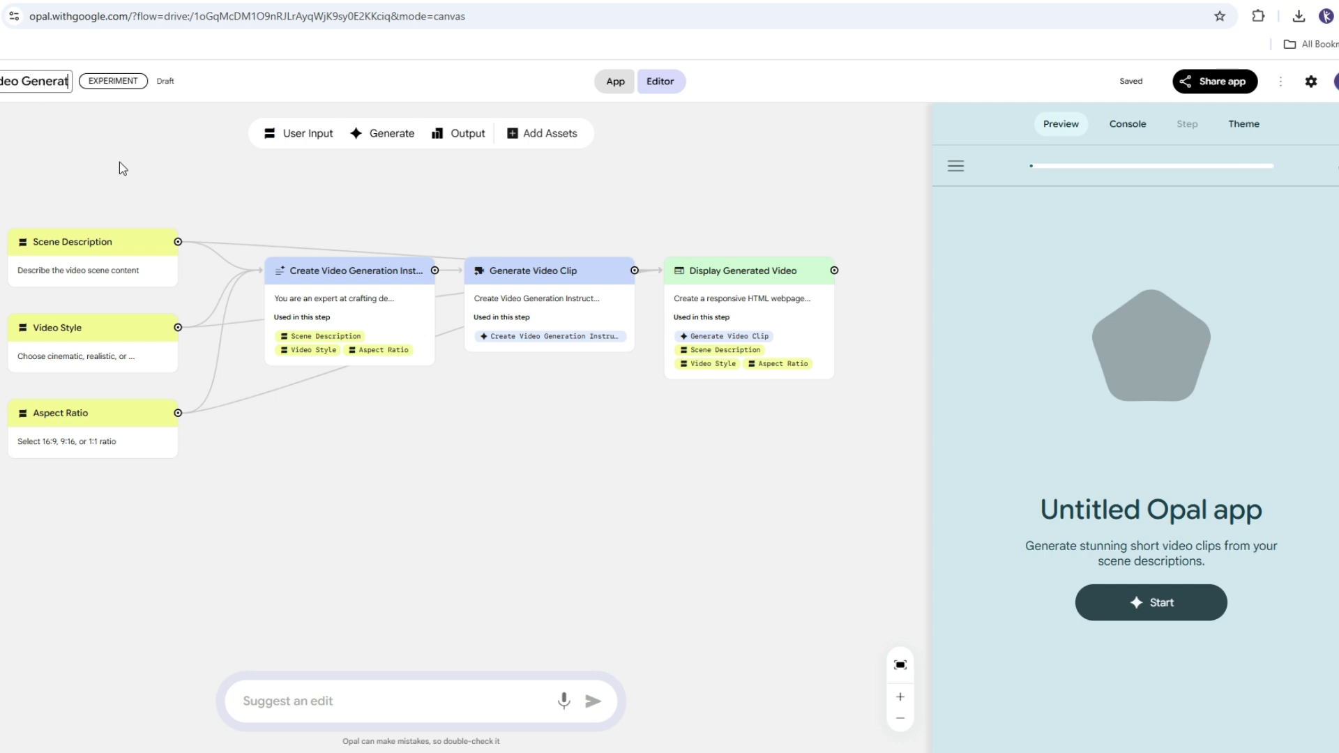
{"action": "type", "text": "or"}
{"action": "key", "text": "Return"}
- Generate a random theme for the video generator app and close the theme editor
{"action": "left_click", "coordinate": [1244, 129]}
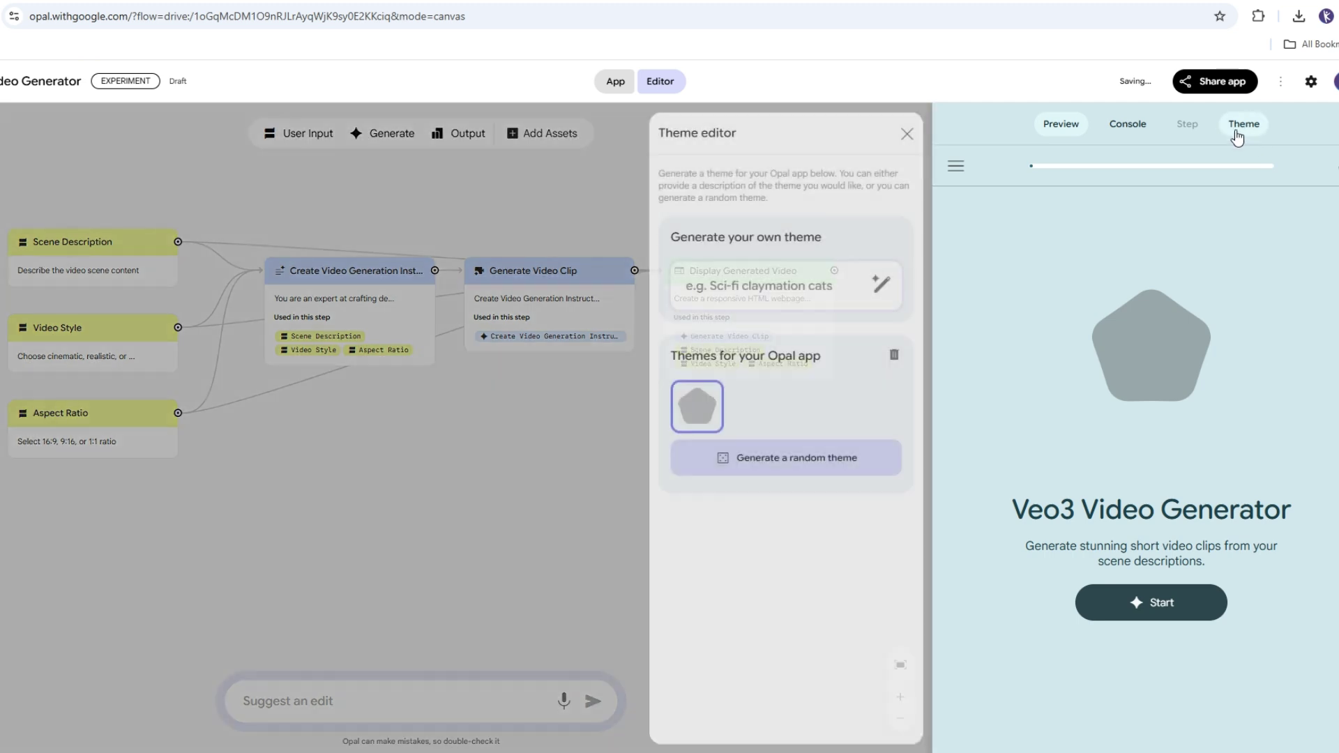
{"action": "left_click", "coordinate": [784, 479]}
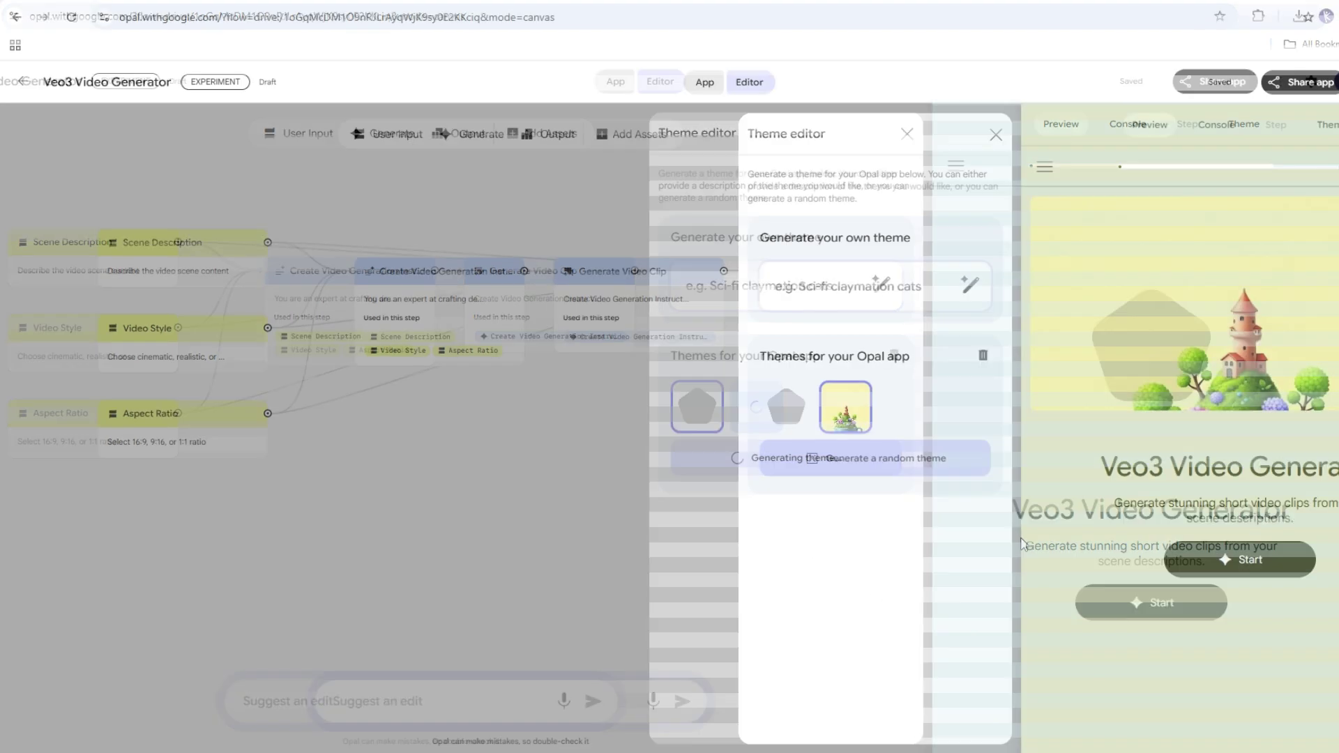
{"action": "left_click", "coordinate": [706, 519]}
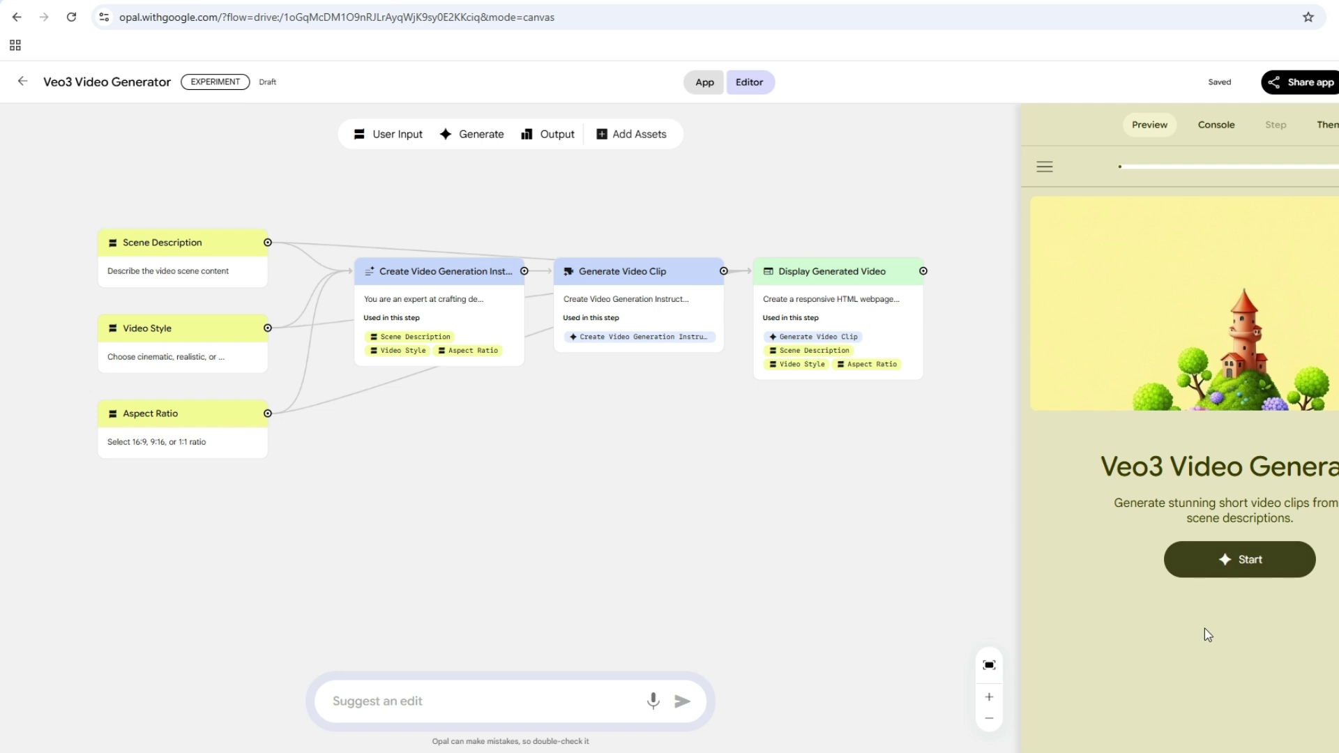
- Start the app in full app view and submit the pasted scene description of a man lying beside a burned-out torch in a cavern
{"action": "left_click", "coordinate": [706, 85]}
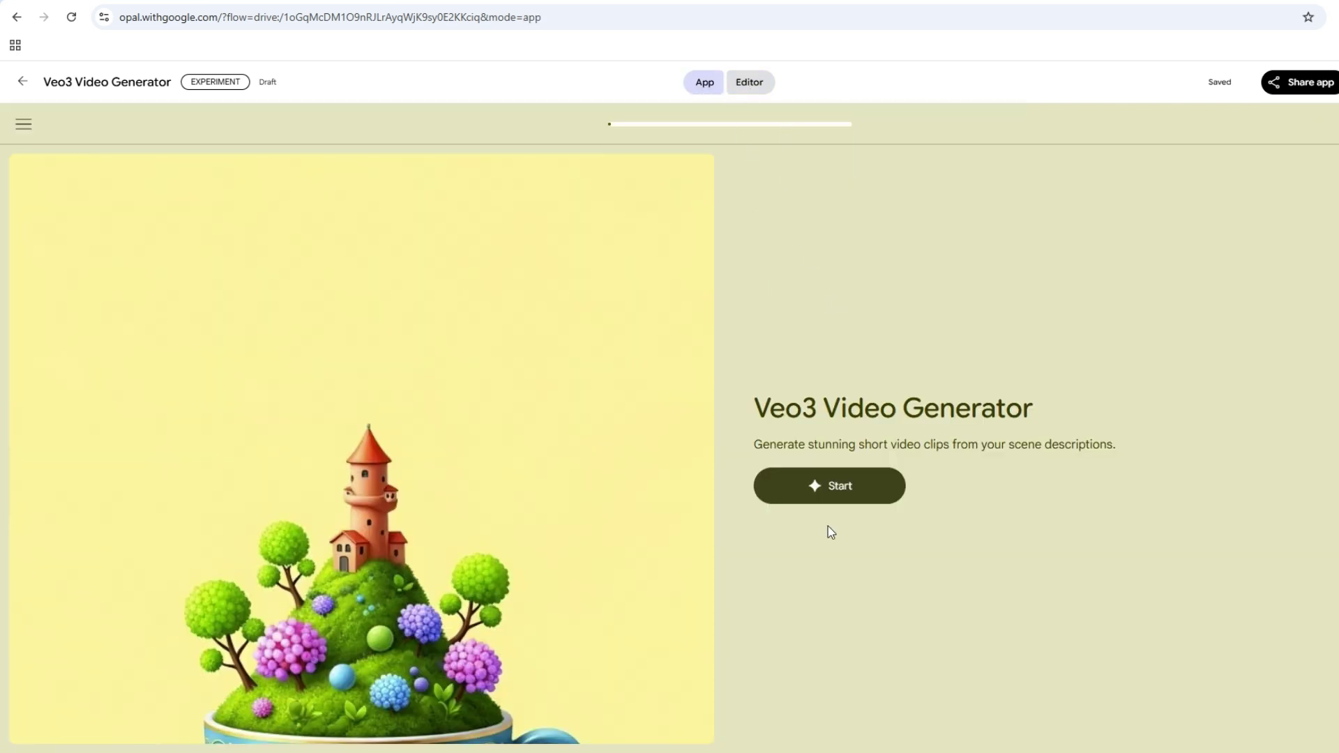
{"action": "left_click", "coordinate": [818, 498]}
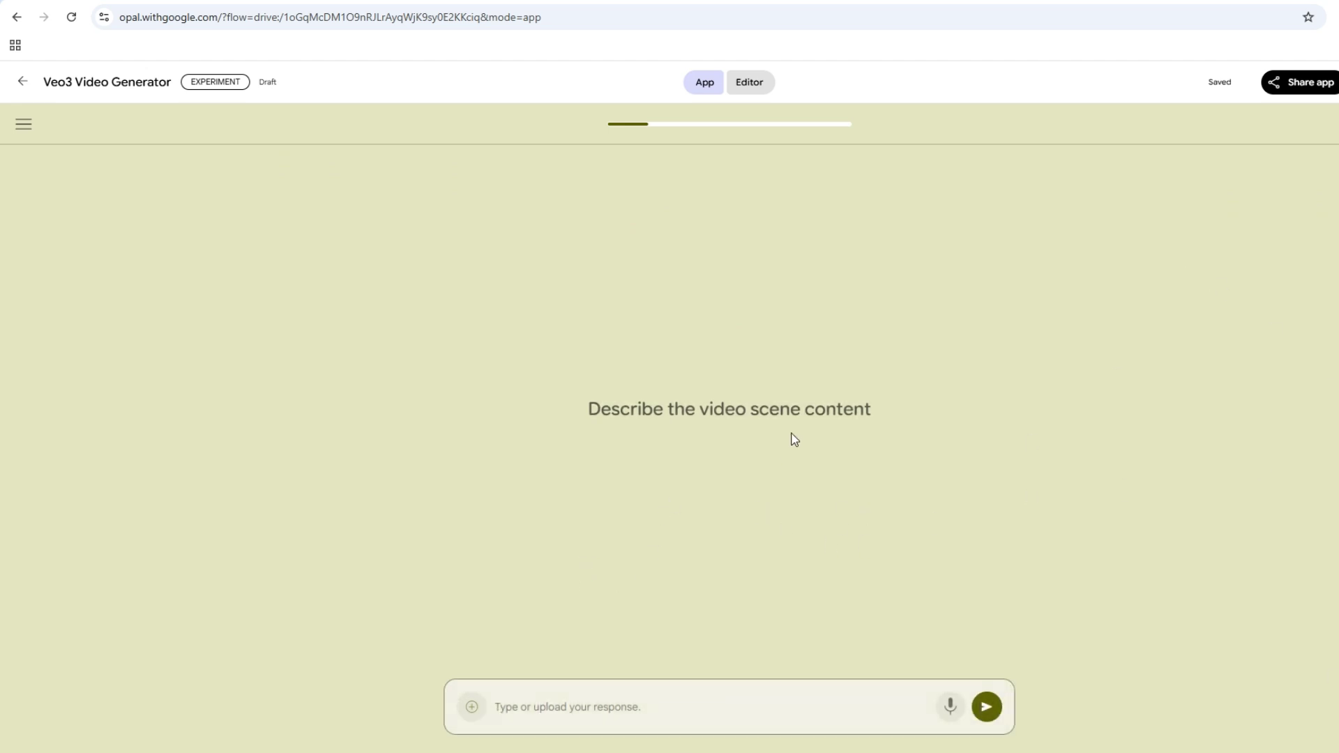
{"action": "left_click", "coordinate": [533, 710]}
{"action": "key", "text": "ctrl+v"}
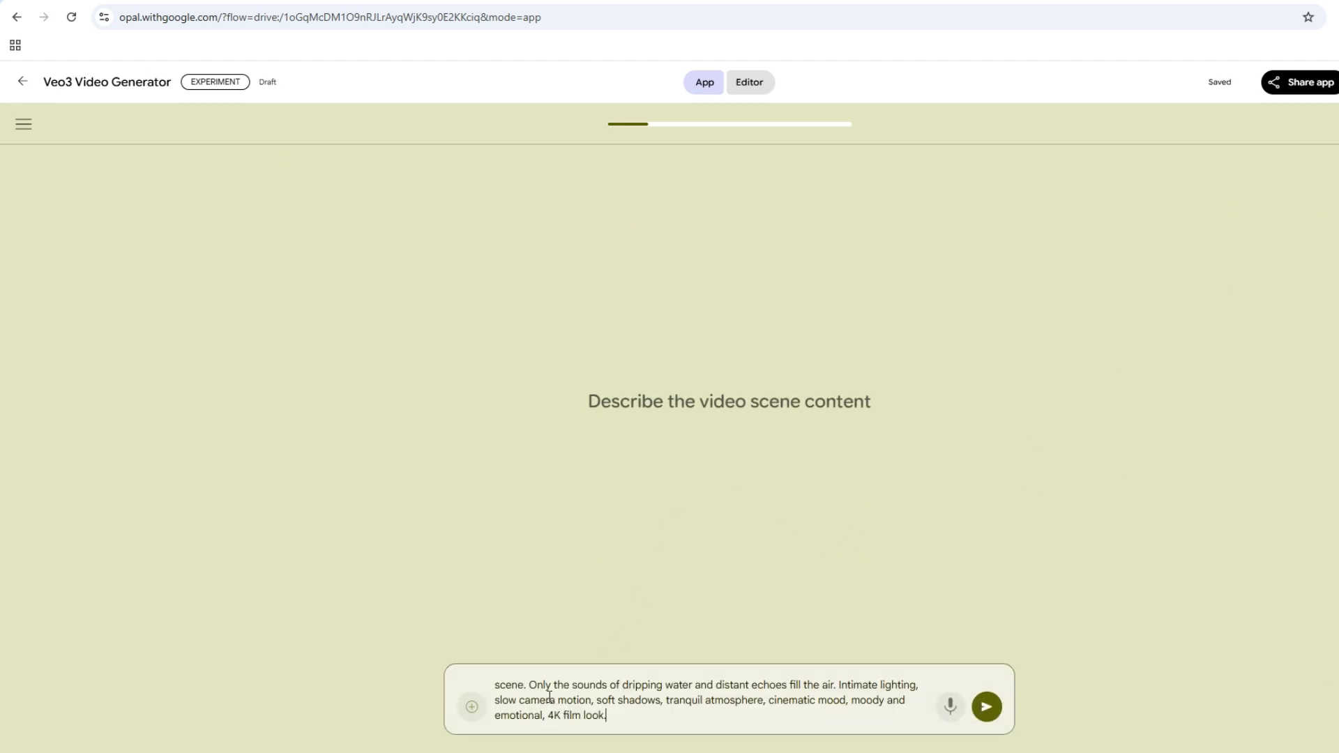
{"action": "left_click", "coordinate": [990, 714]}
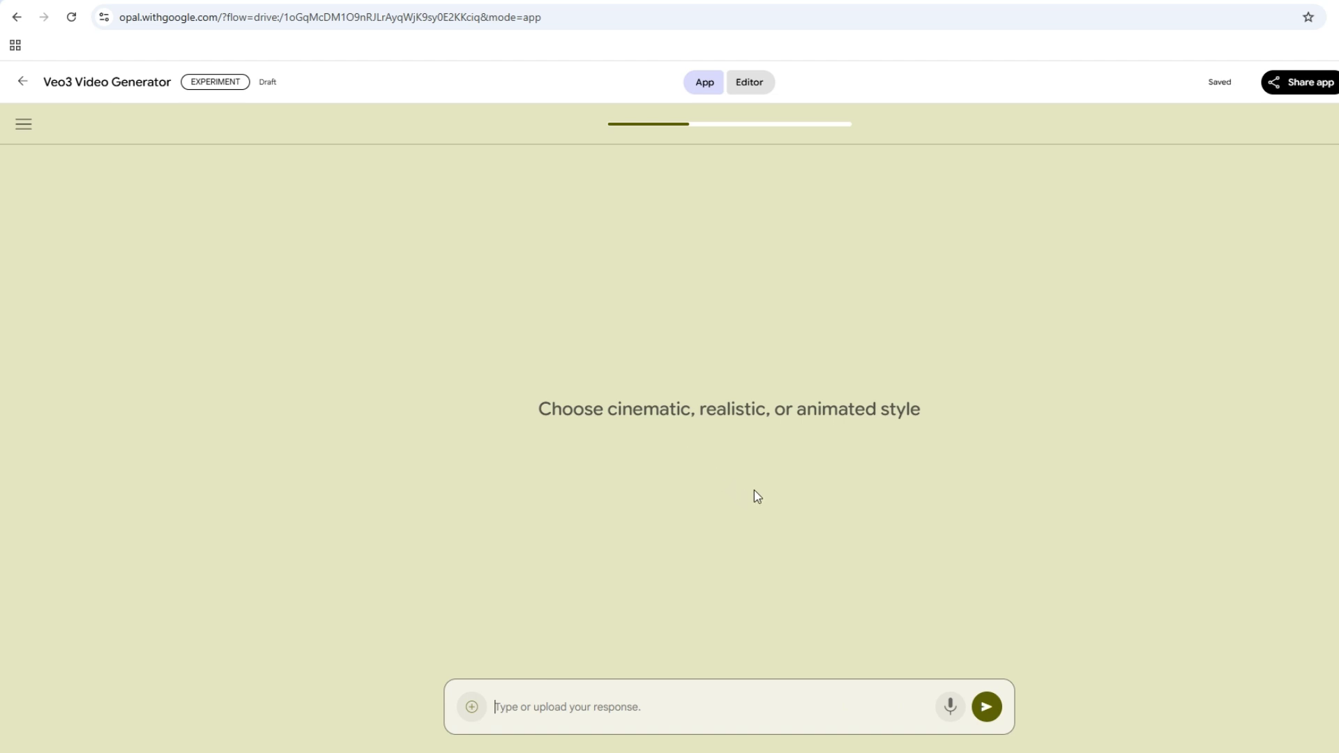
- Answer the video style question with "Cinematic" and the aspect ratio question with "16:9" to generate the clip
{"action": "type", "text": "cinematic"}
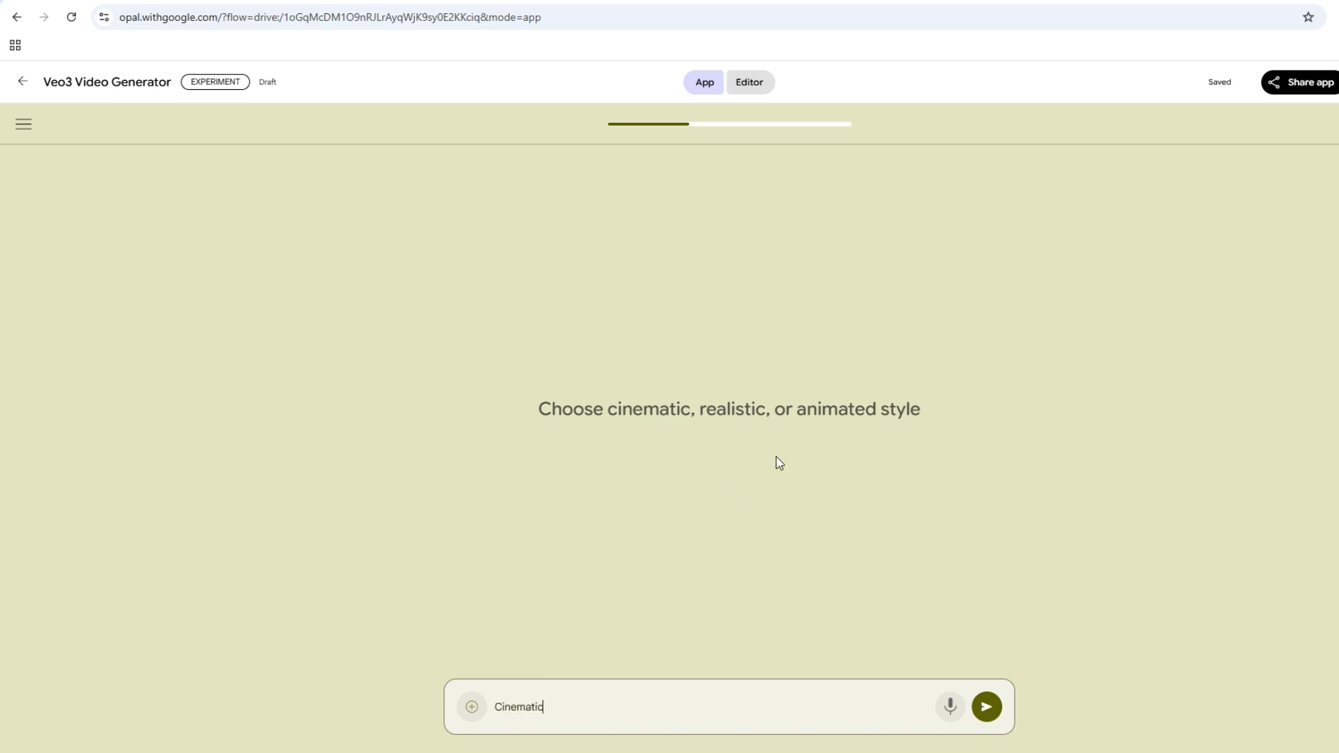
{"action": "left_click", "coordinate": [989, 709]}
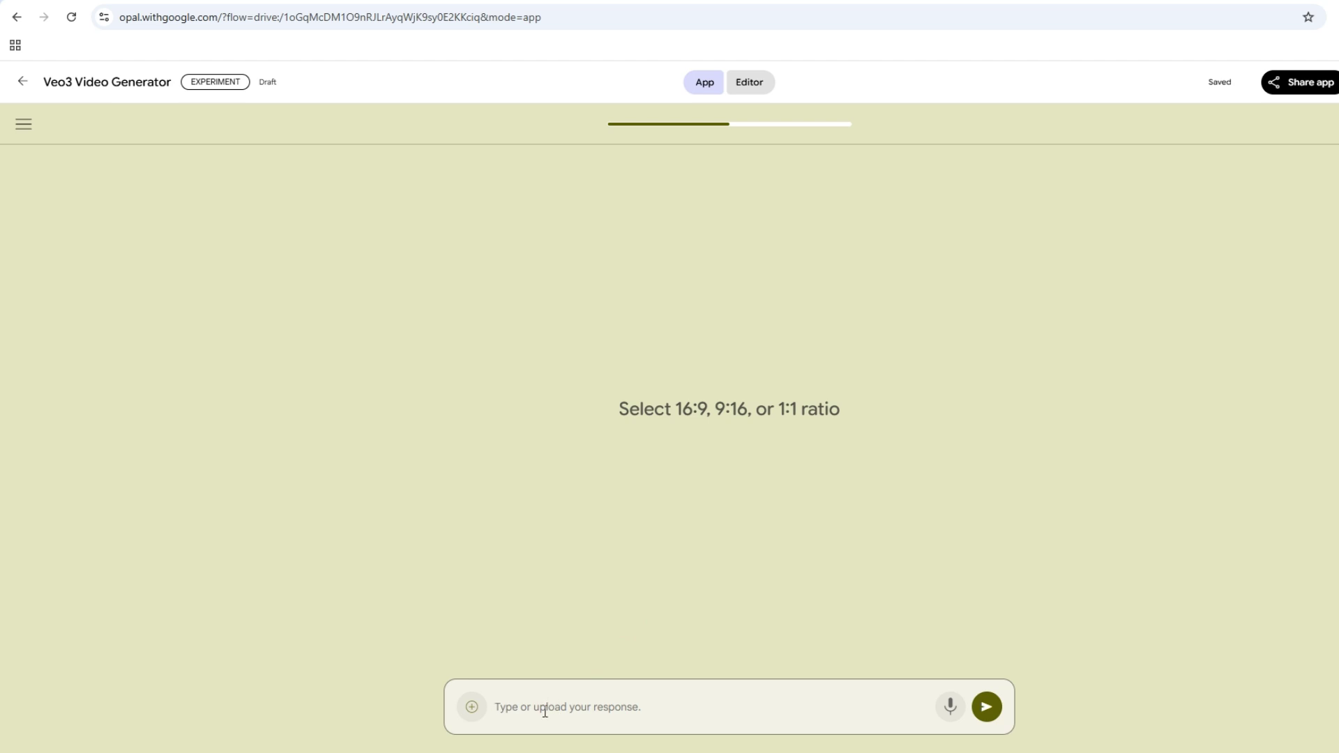
{"action": "type", "text": "16:9"}
{"action": "left_click", "coordinate": [990, 712]}
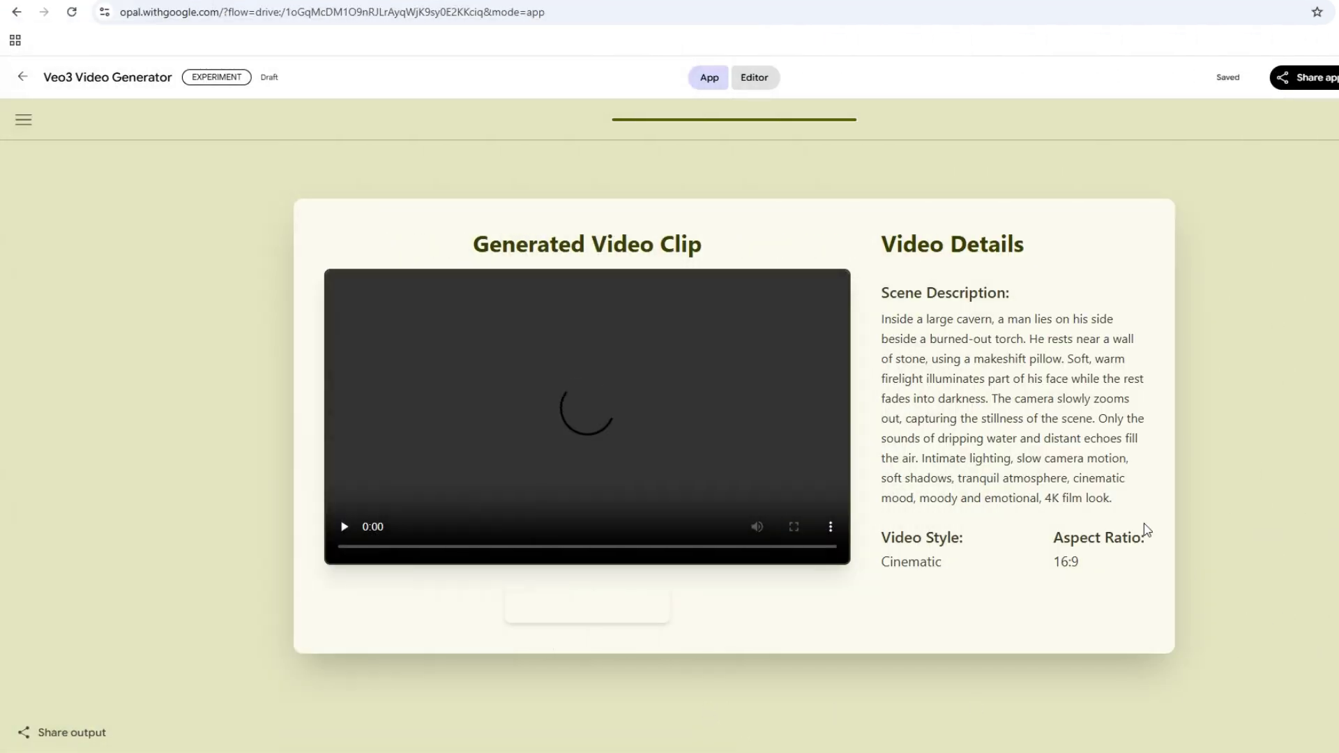
- Play the generated video clip and review its player options, scene description and video style
{"action": "left_click", "coordinate": [344, 528]}
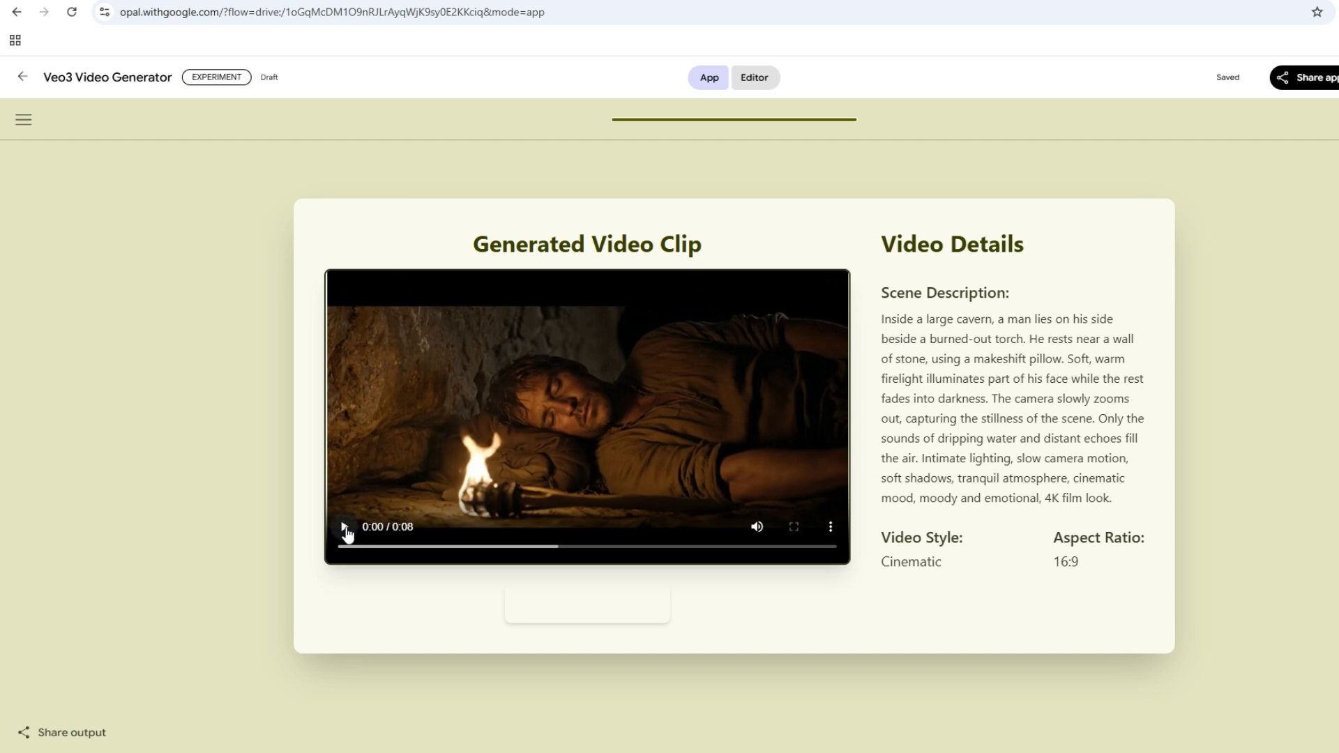
{"action": "left_click", "coordinate": [345, 528]}
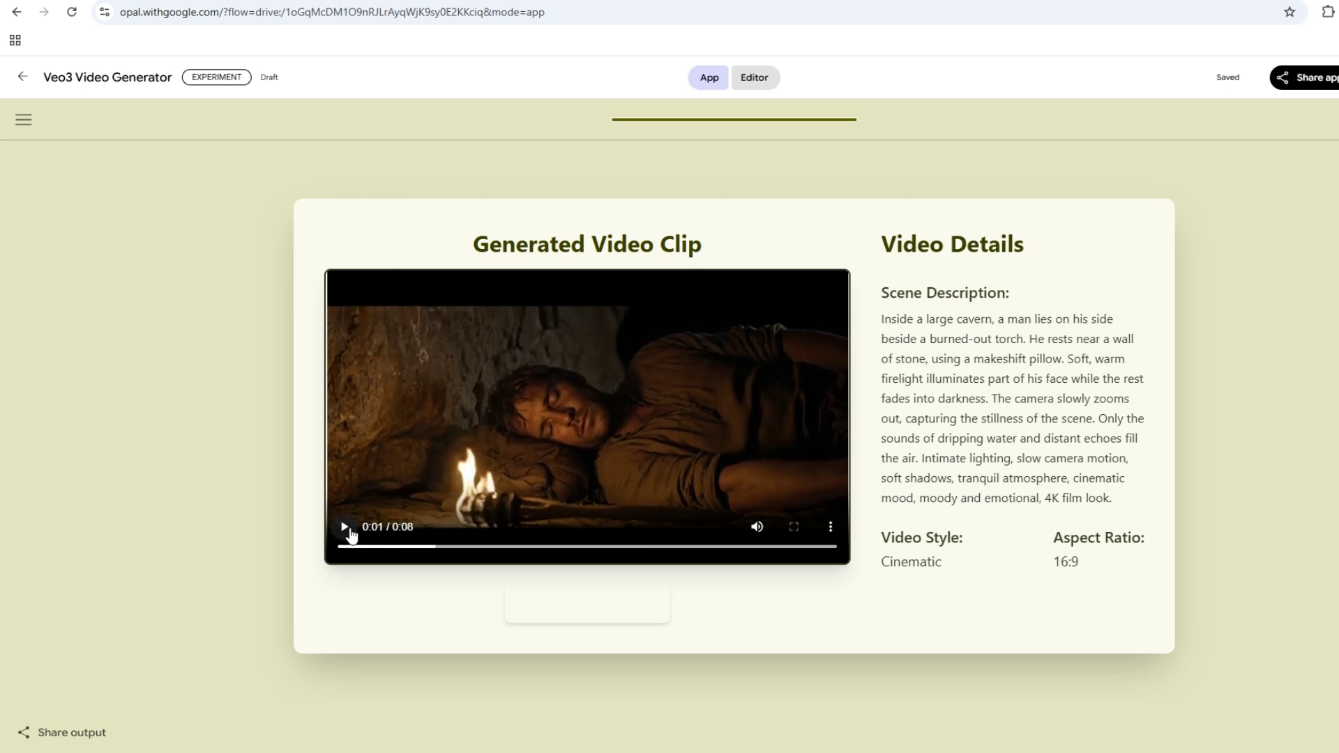
{"action": "left_click", "coordinate": [831, 528]}
{"action": "left_click", "coordinate": [760, 461]}
{"action": "left_click_drag", "start_coordinate": [877, 320], "coordinate": [1134, 504]}
{"action": "left_click", "coordinate": [912, 594]}
{"action": "left_click_drag", "start_coordinate": [872, 567], "coordinate": [1007, 581]}
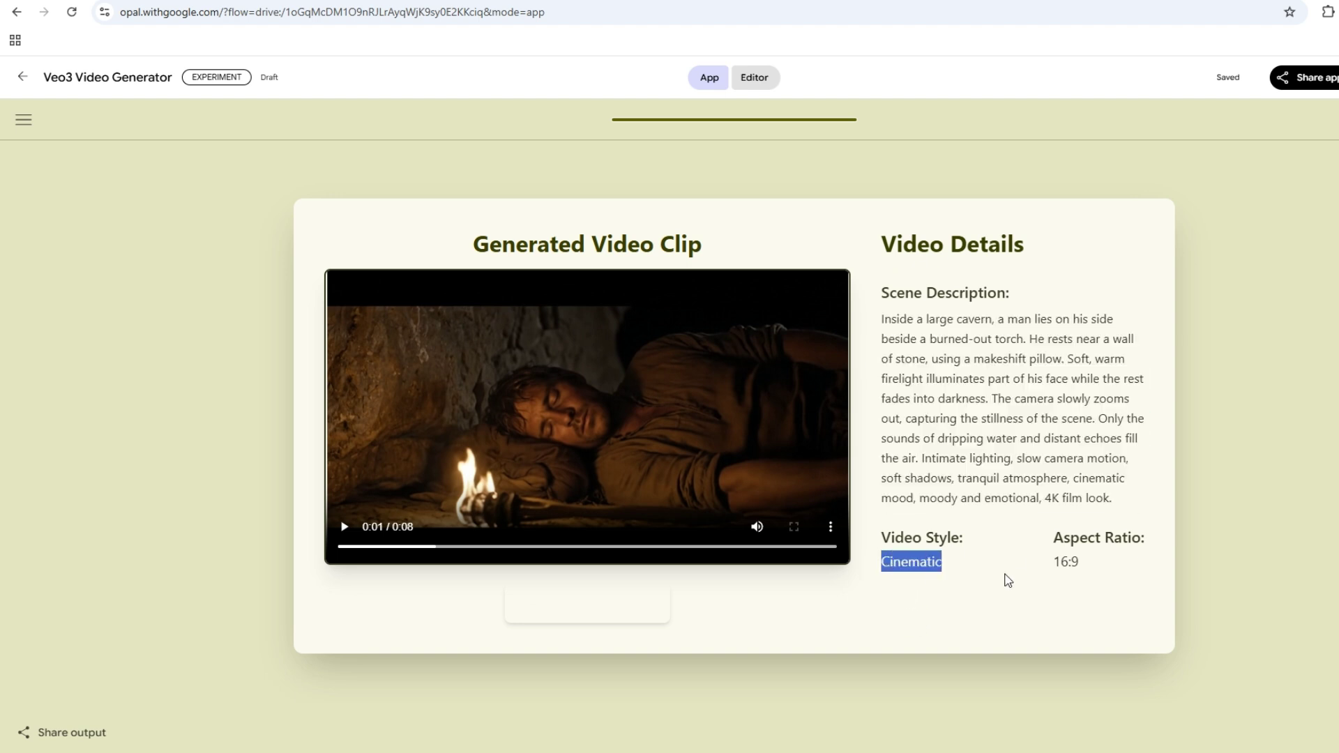
{"action": "left_click", "coordinate": [345, 529]}
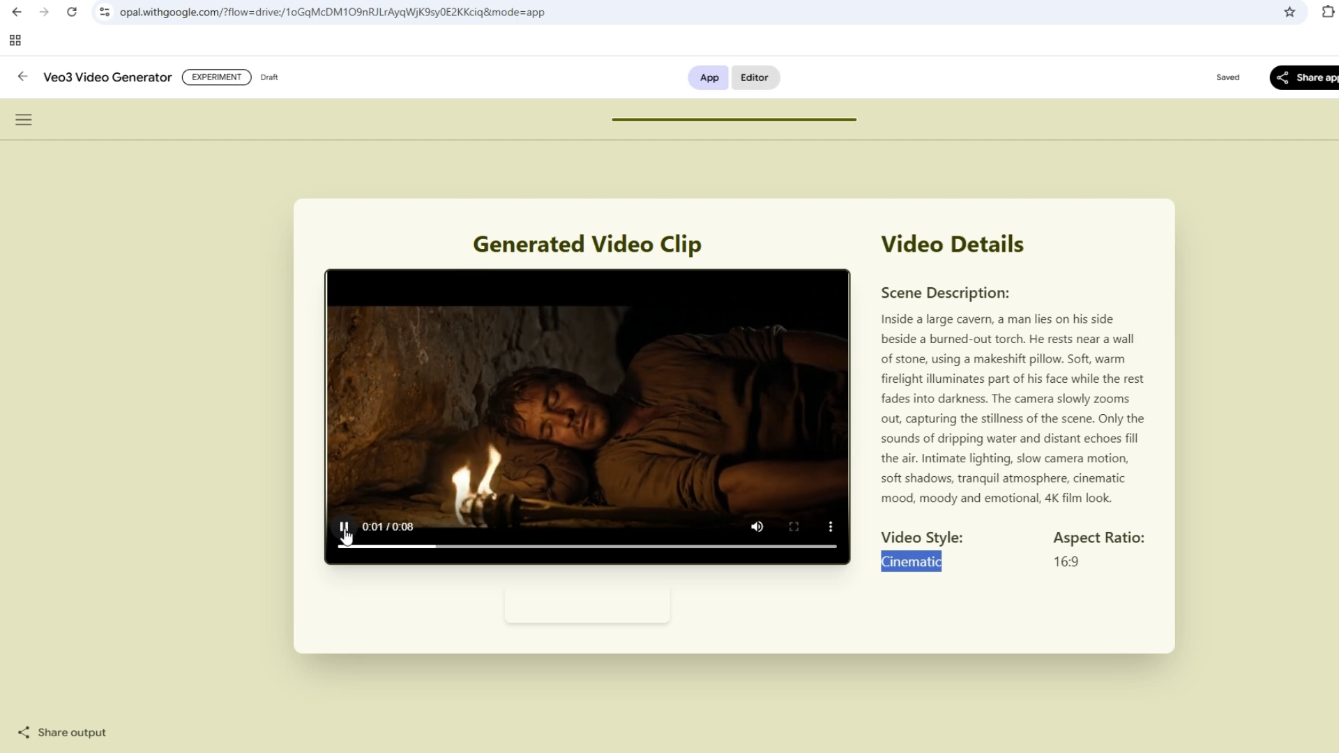